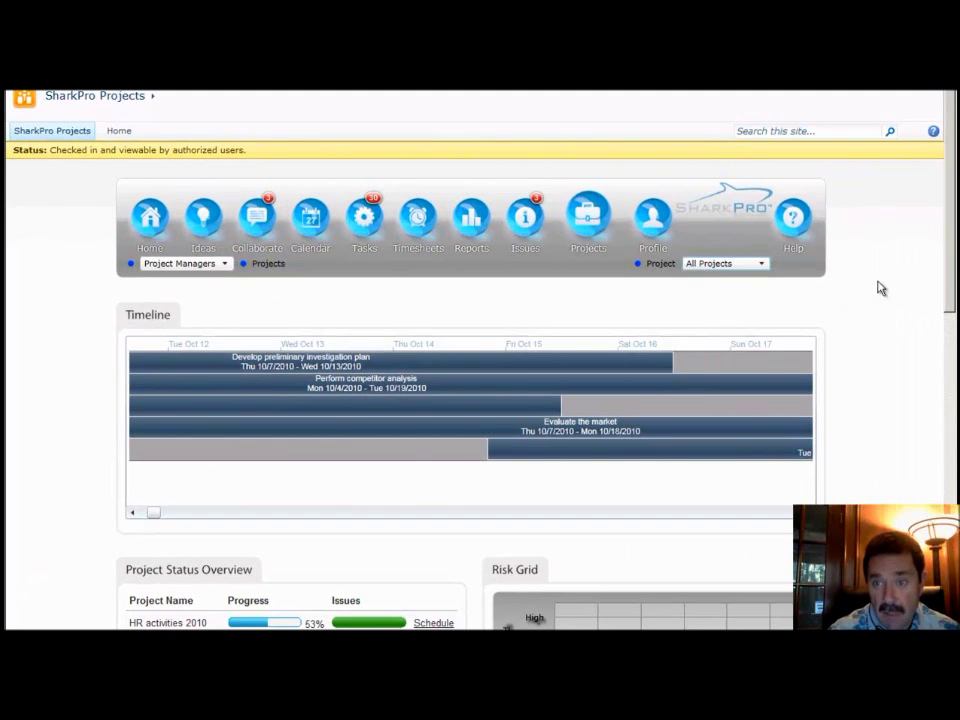
# - Review the Project Status Overview and look along the project timeline for the go/no-go decision point of the preliminary investigation
pyautogui.moveTo(949, 279); pyautogui.dragTo(955, 322)
pyautogui.scroll(-3, 897, 359)
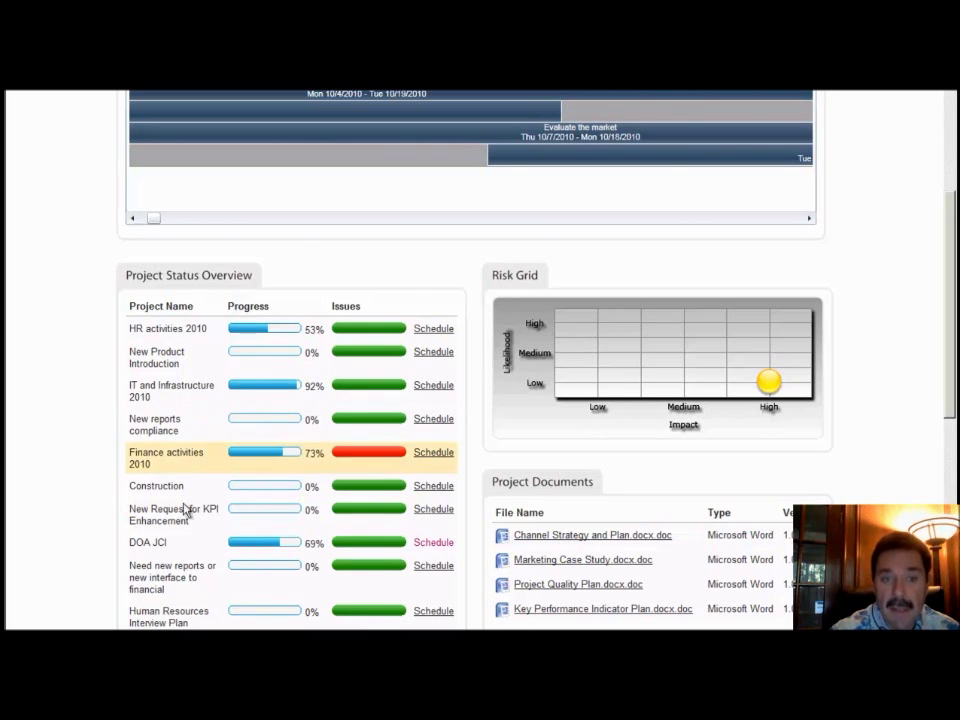
pyautogui.scroll(3, 641, 232)
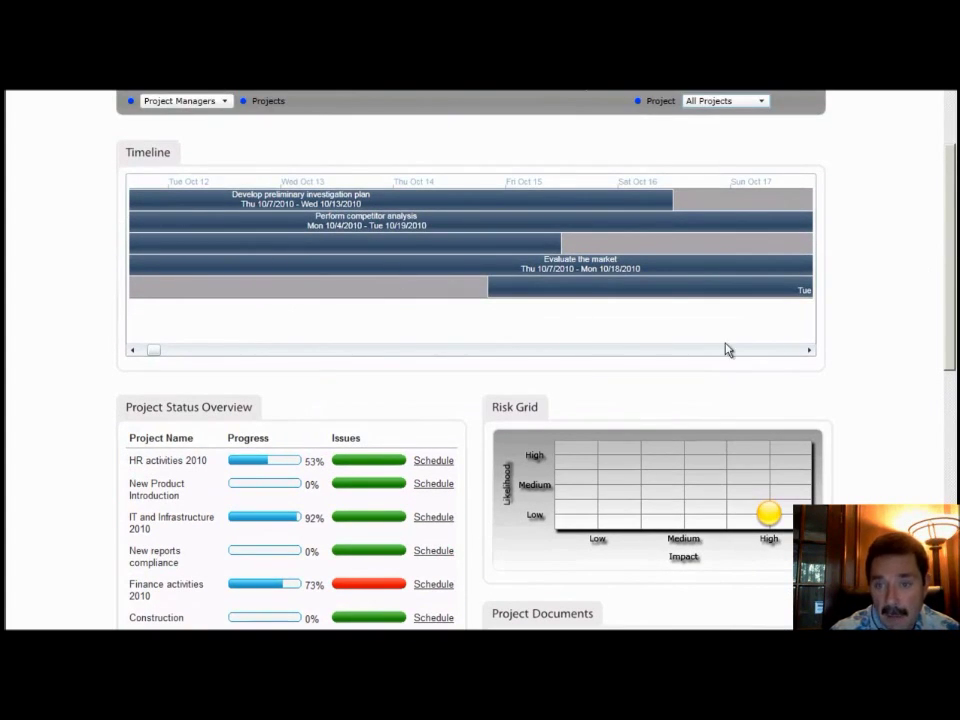
pyautogui.click(784, 351)
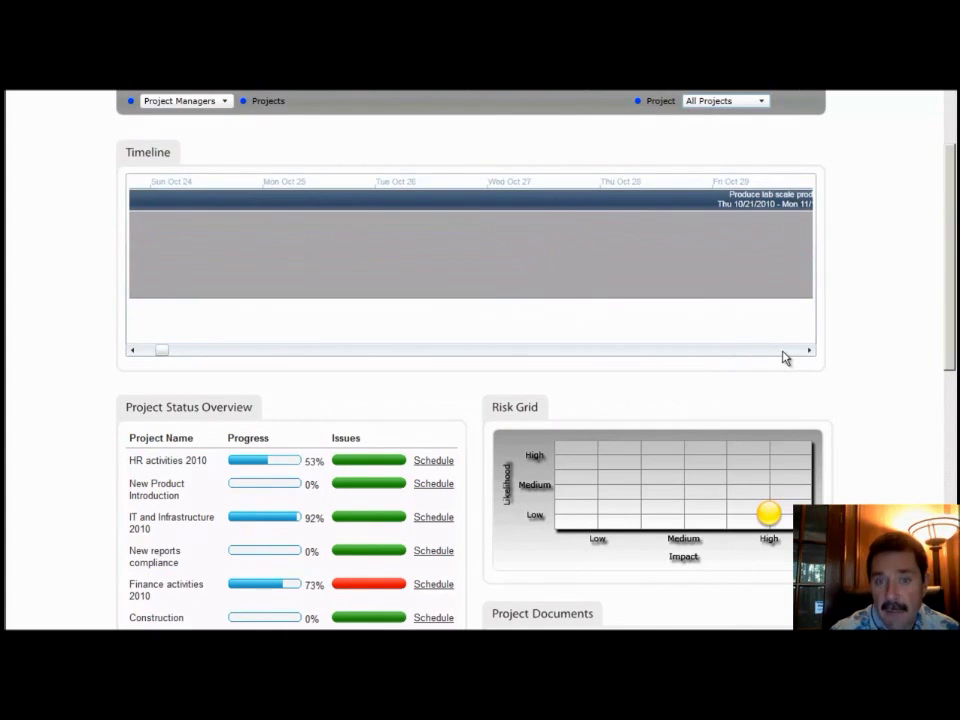
pyautogui.click(143, 352)
pyautogui.click(143, 352)
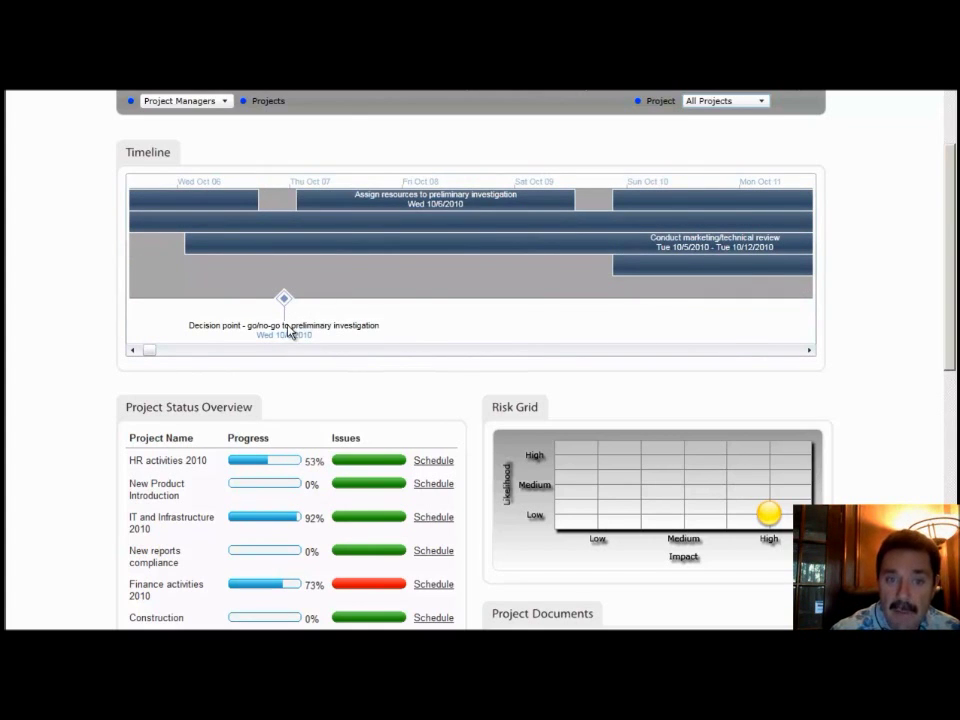
pyautogui.moveTo(285, 305)
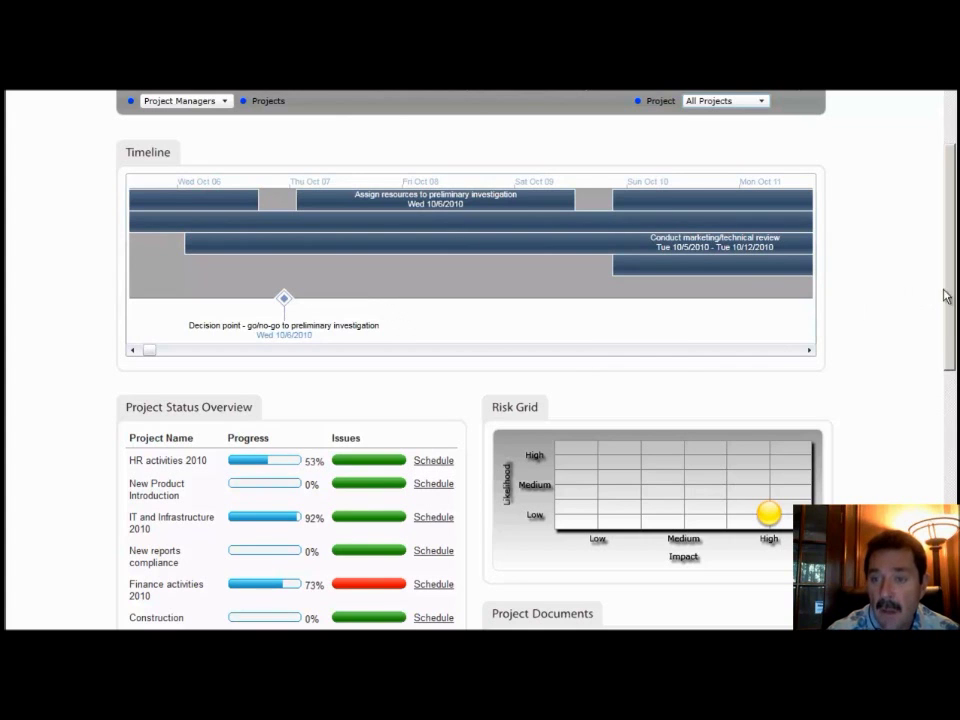
# - Examine the dashboard's project documents, deliverables, task info, project issues and workflow visualization
pyautogui.moveTo(952, 302); pyautogui.dragTo(952, 436)
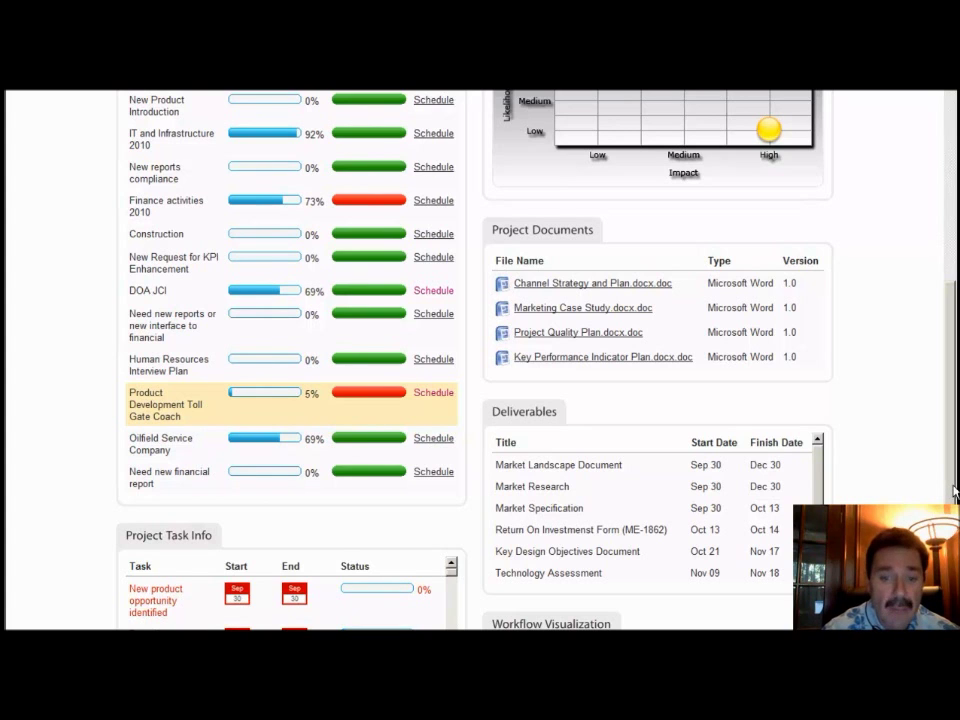
pyautogui.scroll(-1, 953, 490)
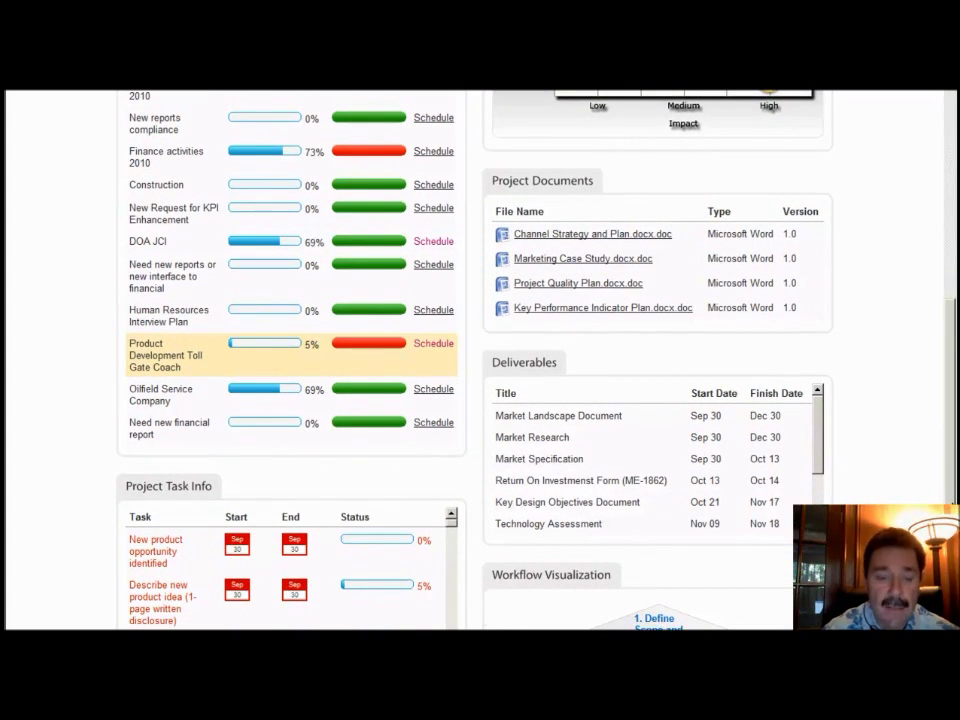
pyautogui.scroll(-3, 480, 360)
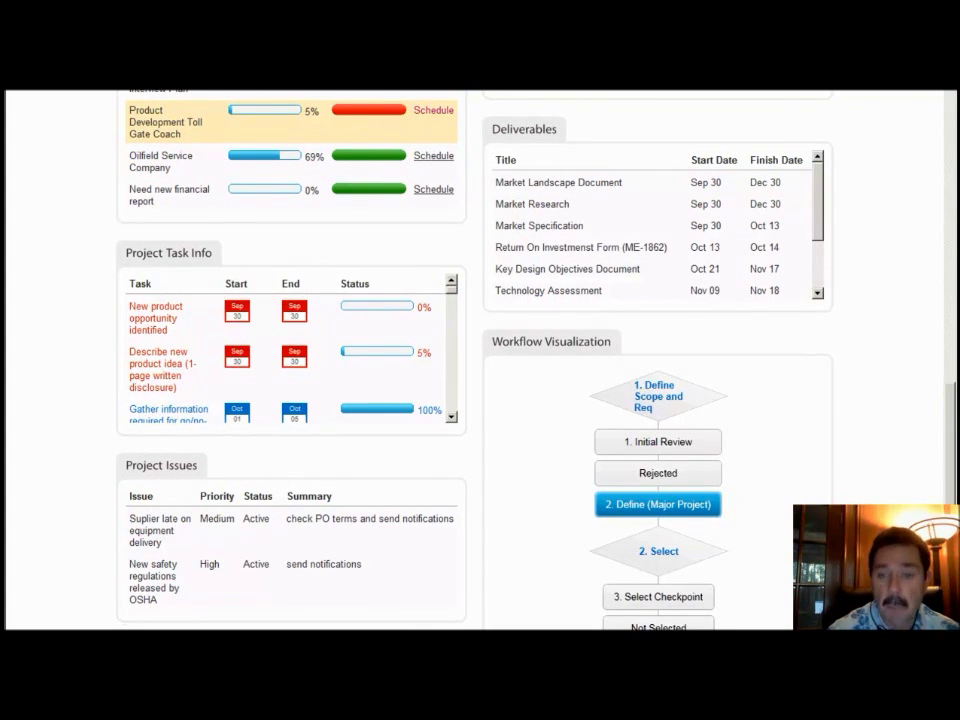
pyautogui.scroll(-3, 480, 360)
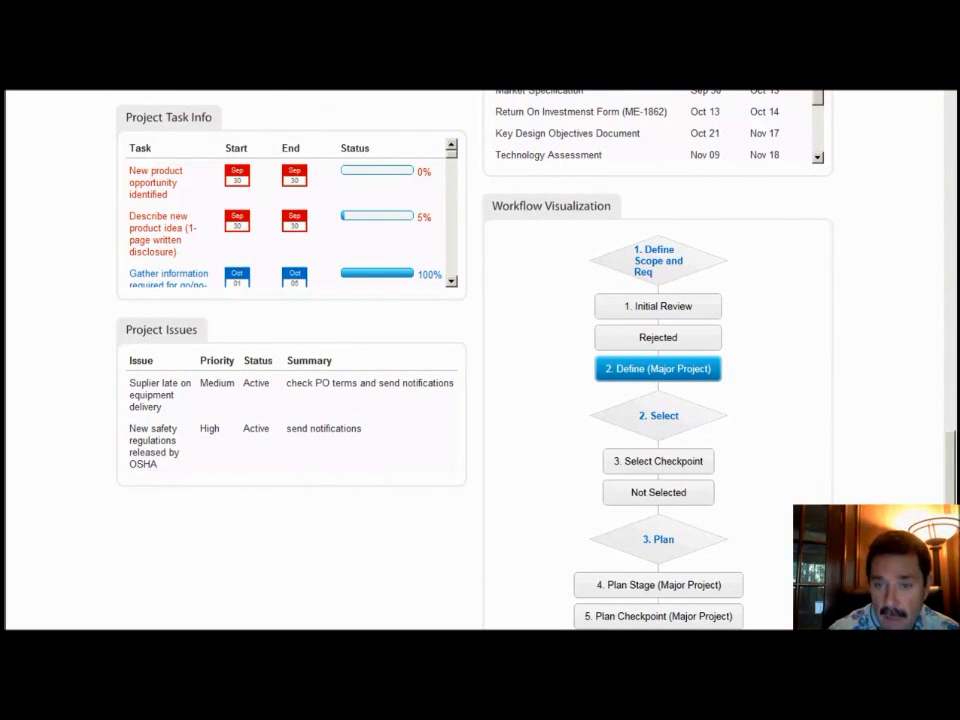
pyautogui.scroll(-3, 480, 360)
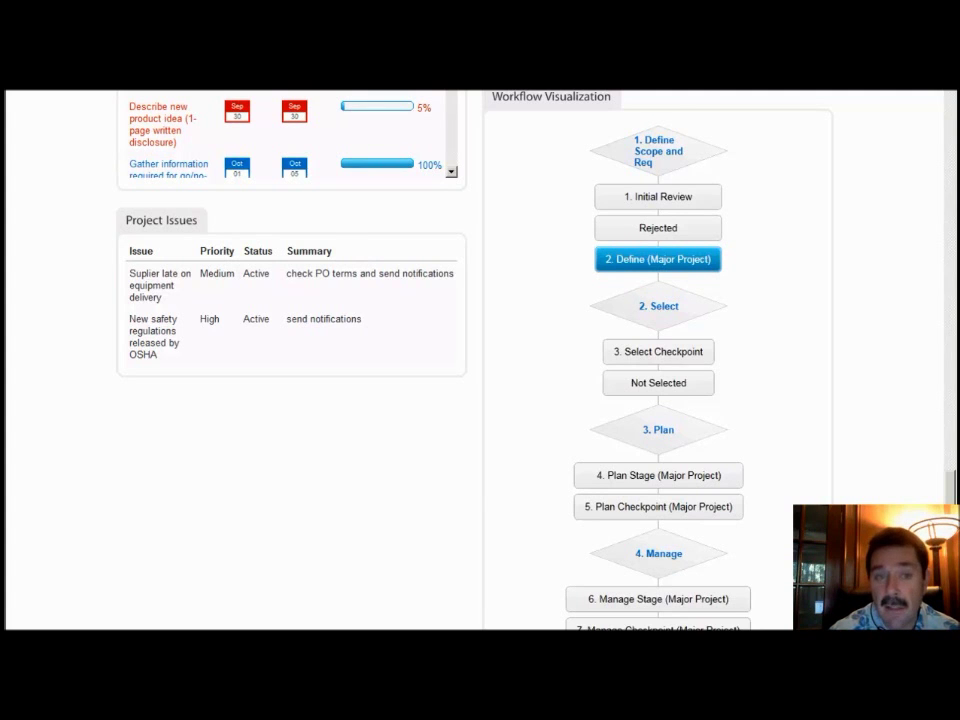
pyautogui.scroll(5, 480, 360)
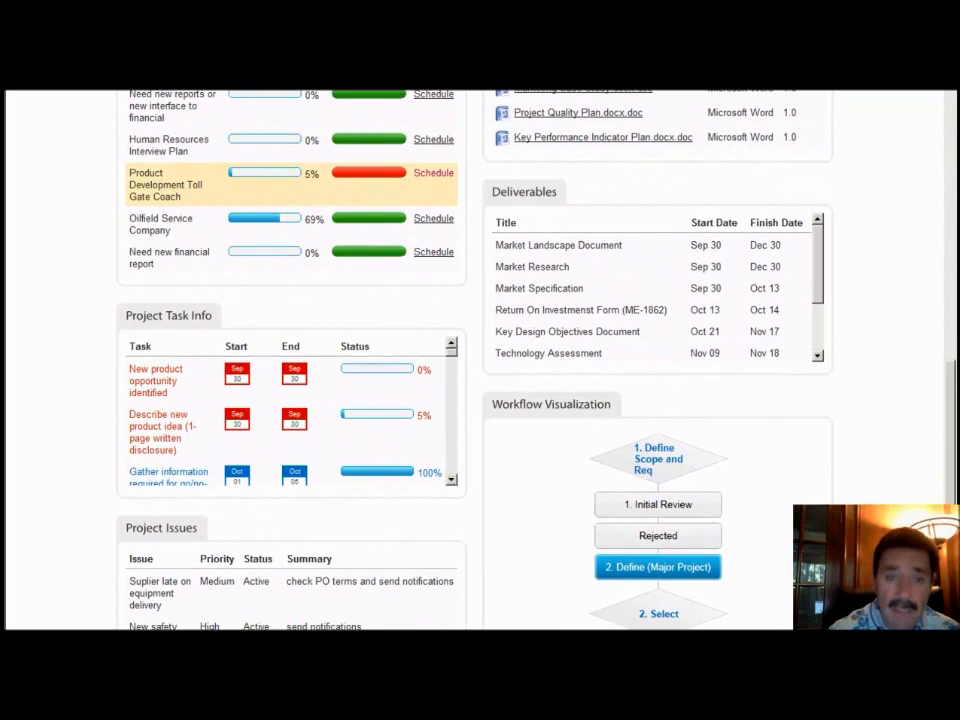
pyautogui.scroll(2, 480, 360)
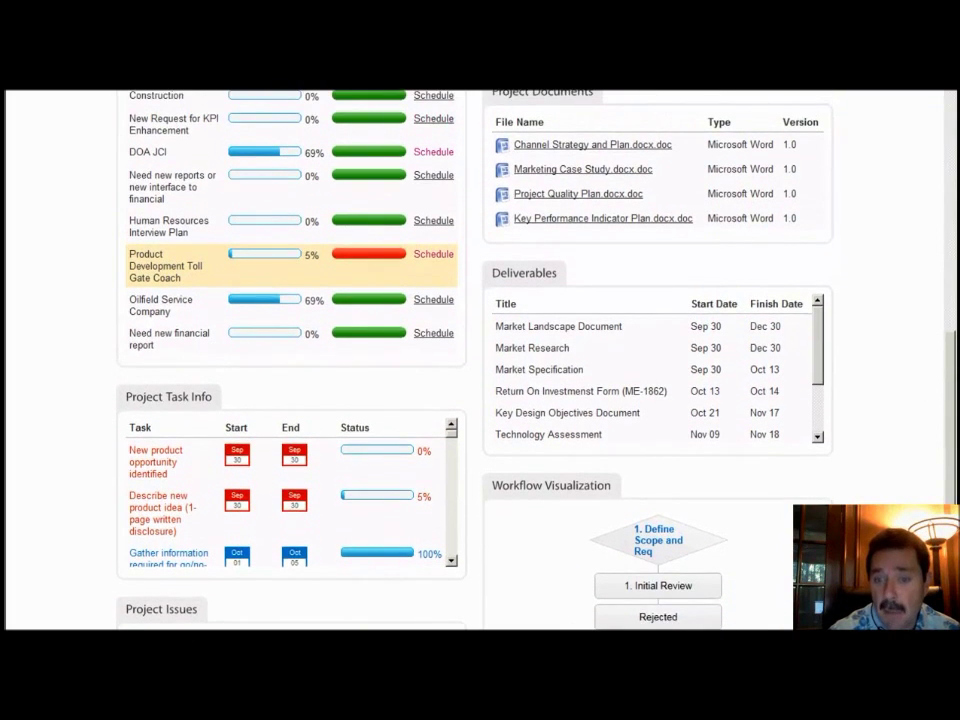
pyautogui.scroll(-3, 480, 360)
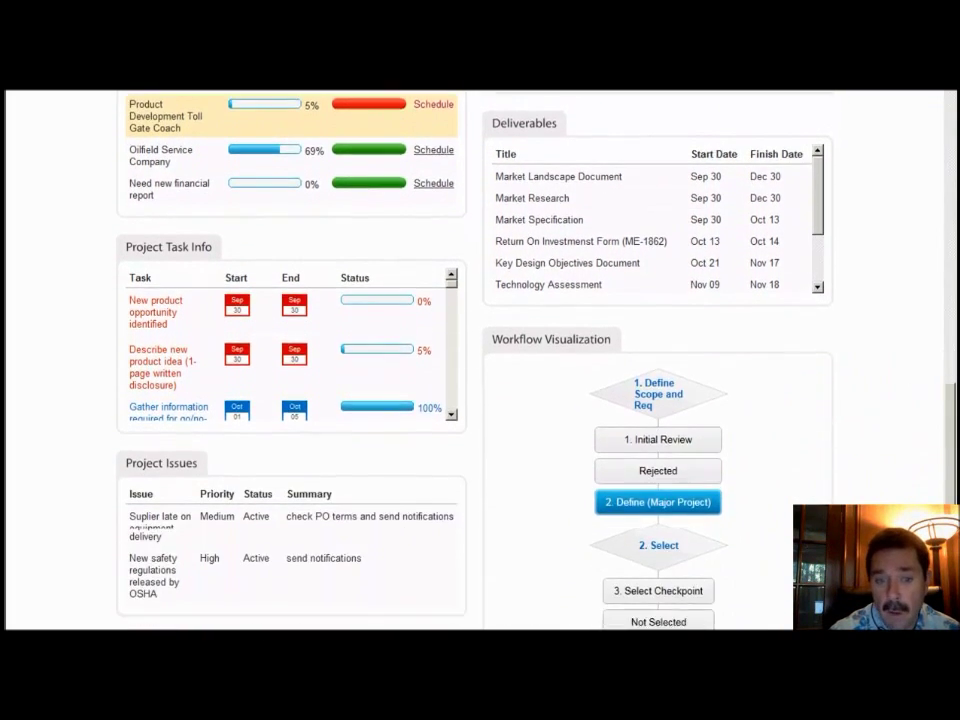
pyautogui.scroll(5, 480, 360)
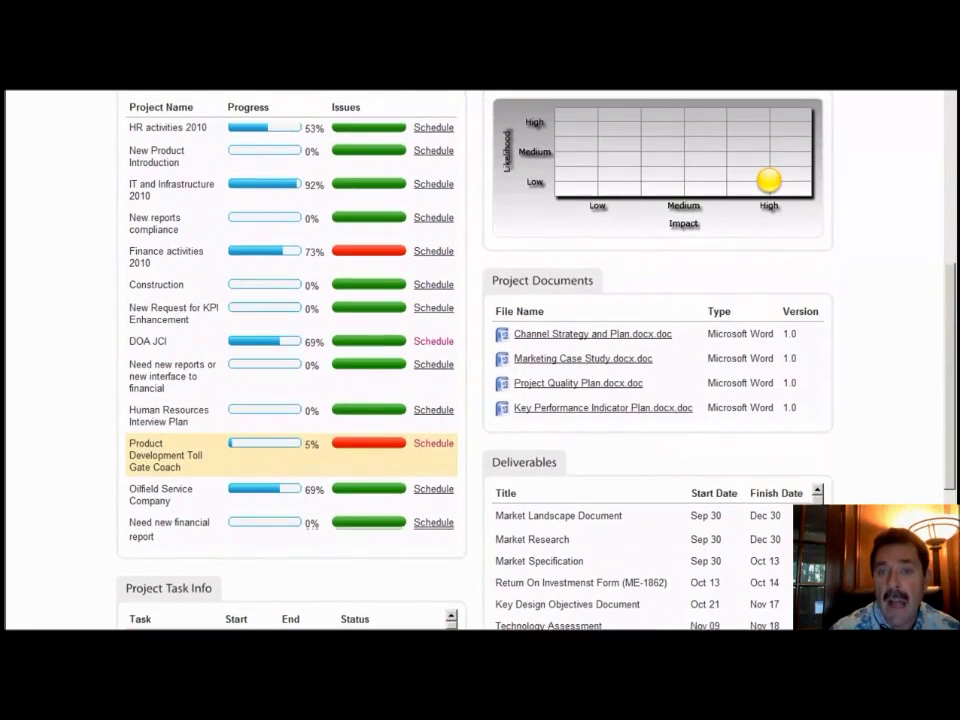
# - Filter the dashboard to the Product Development Toll Gate Coach project and review its status, tasks, issues and deliverables
pyautogui.scroll(5, 480, 360)
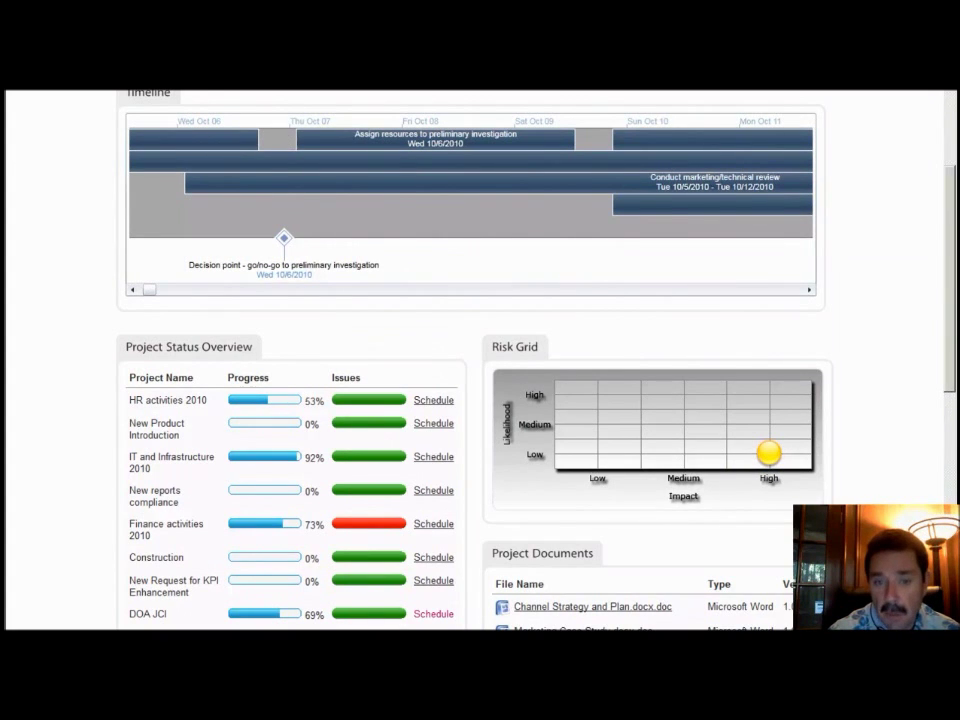
pyautogui.scroll(3, 284, 200)
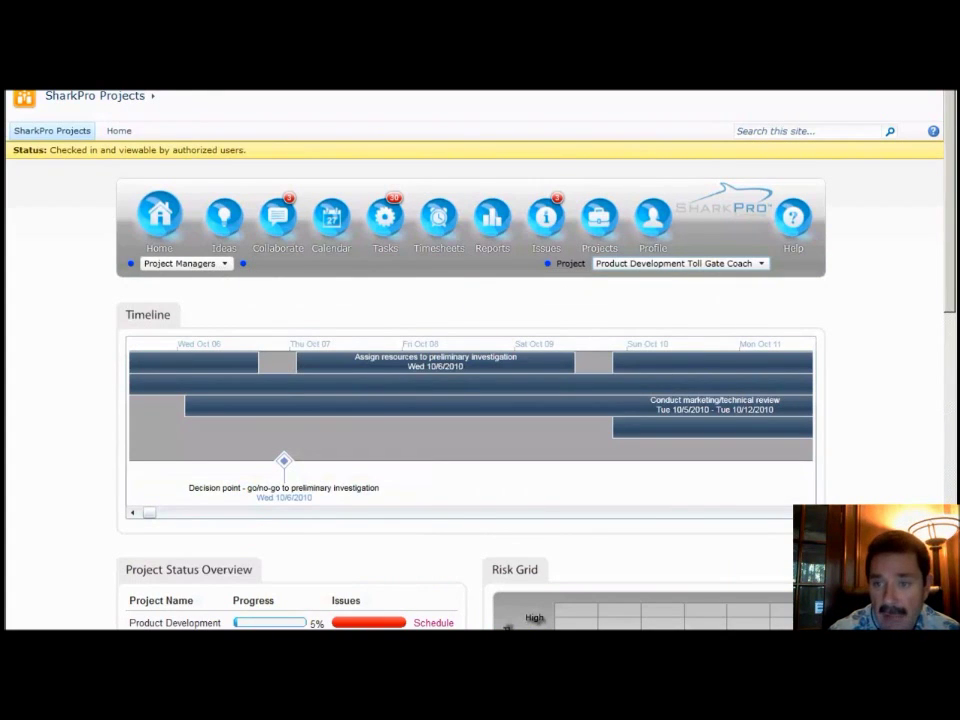
pyautogui.scroll(-2, 480, 360)
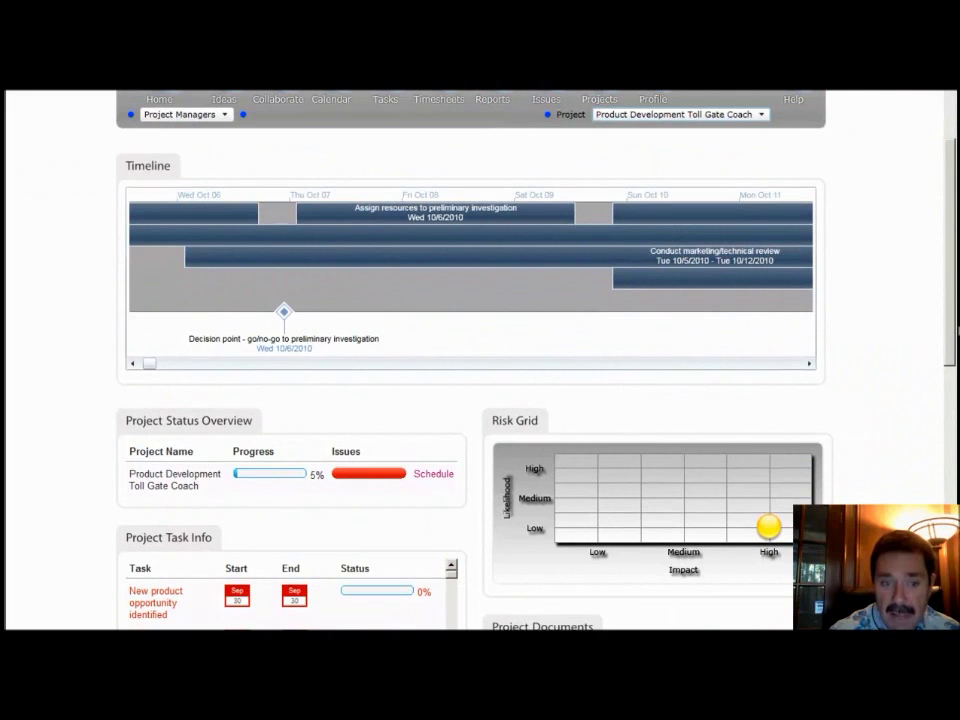
pyautogui.scroll(-2, 950, 378)
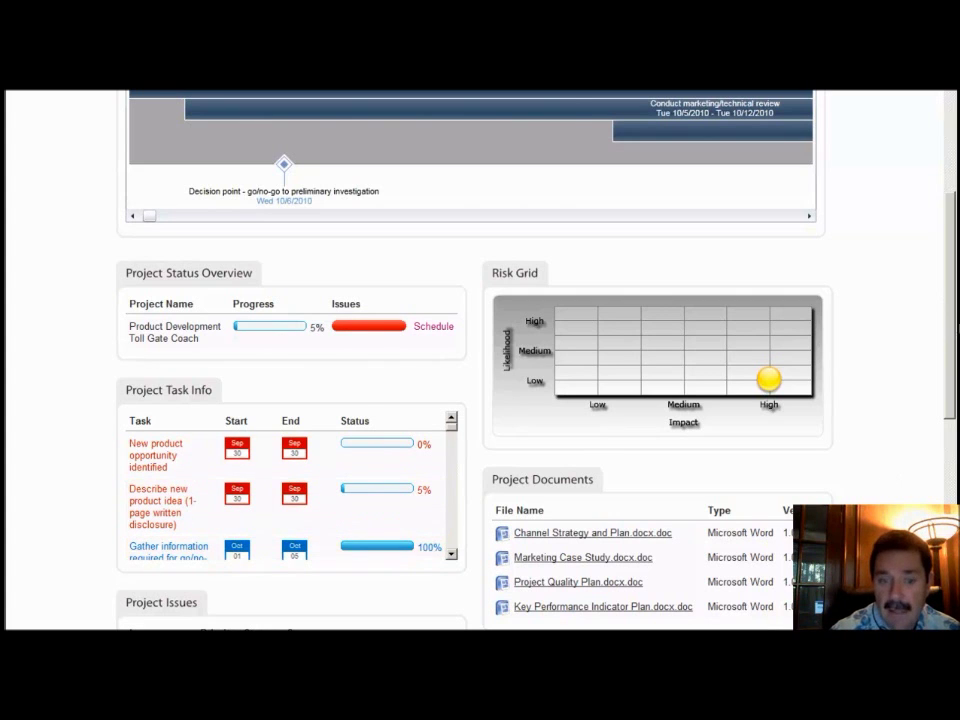
pyautogui.hotkey('ctrl', 'a')
pyautogui.click(952, 320)
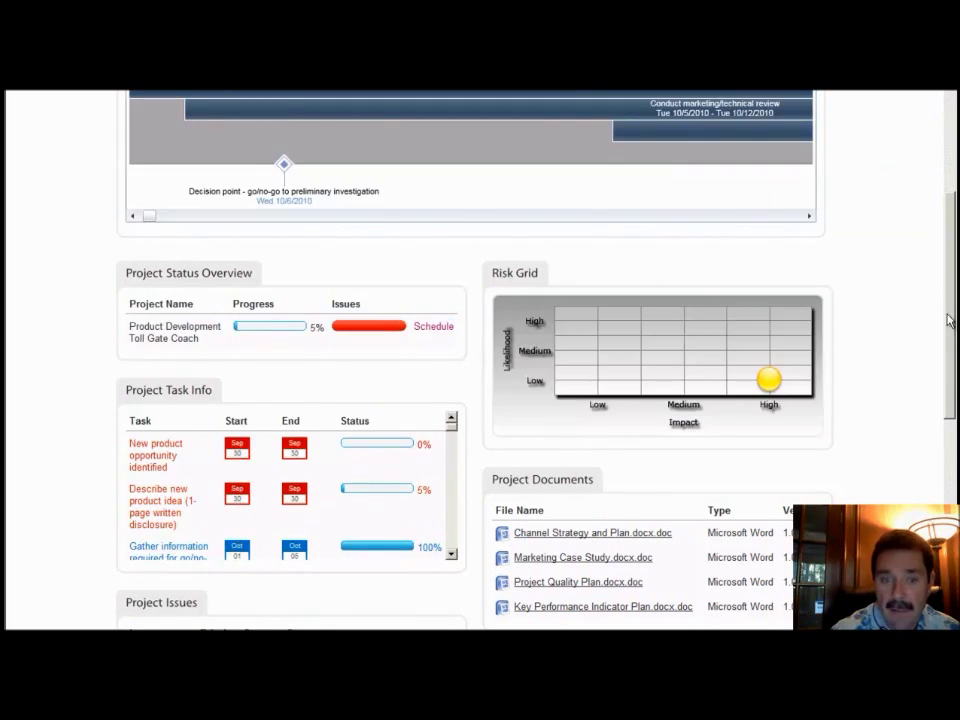
pyautogui.scroll(-4, 952, 320)
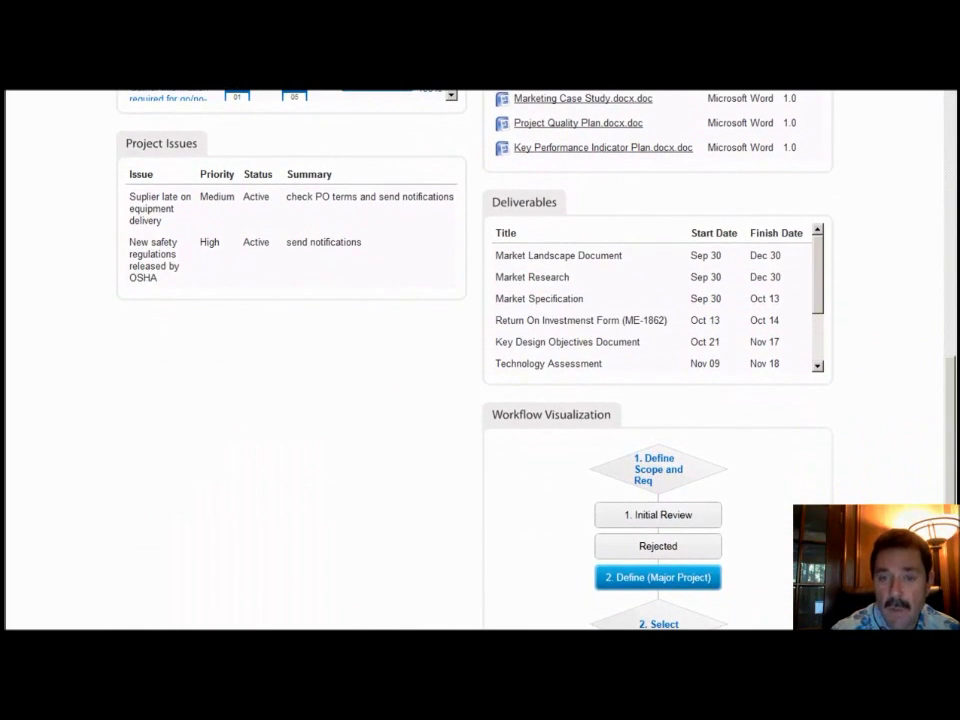
pyautogui.scroll(5, 953, 187)
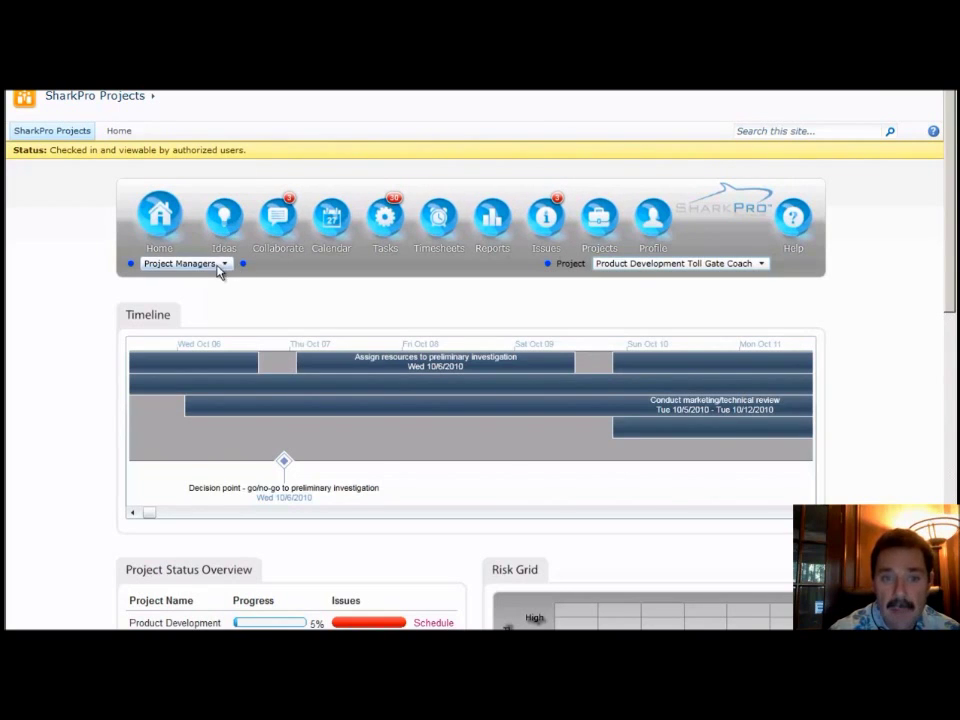
# - Look through the dashboard's role and project filter choices, keeping Project Managers and Product Development Toll Gate Coach selected
pyautogui.click(223, 265)
pyautogui.click(225, 266)
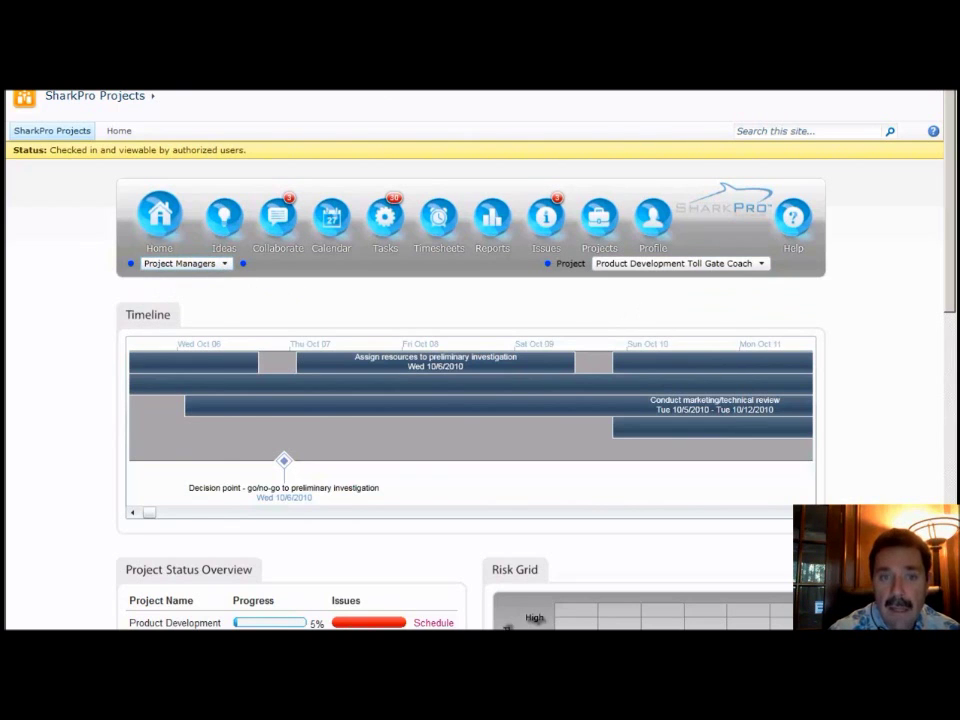
pyautogui.scroll(-3, 480, 360)
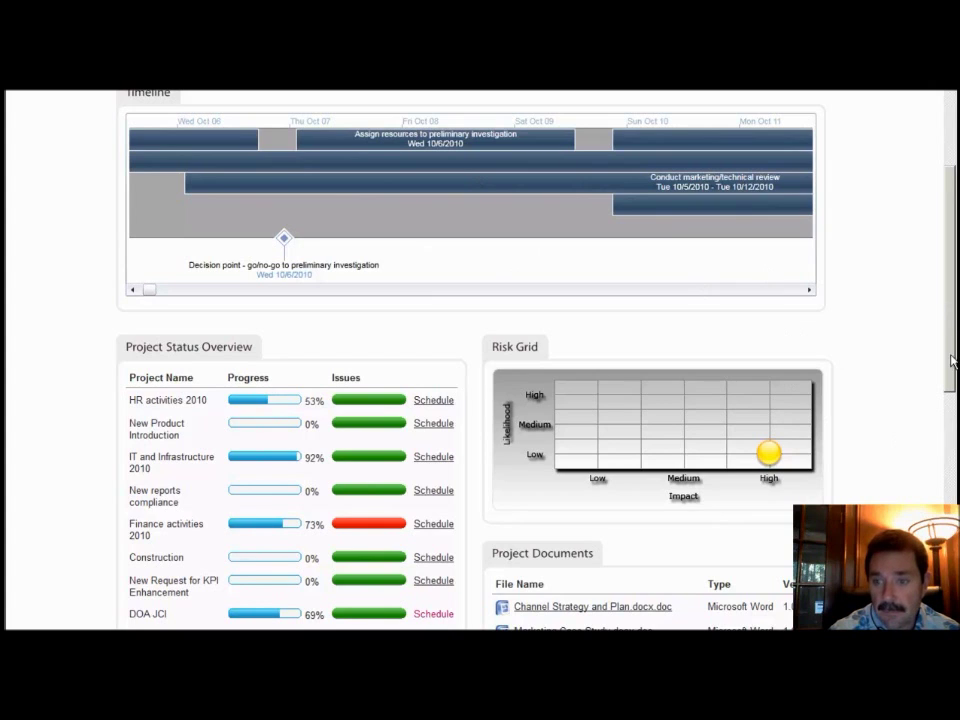
pyautogui.scroll(-5, 712, 287)
pyautogui.scroll(10, 474, 360)
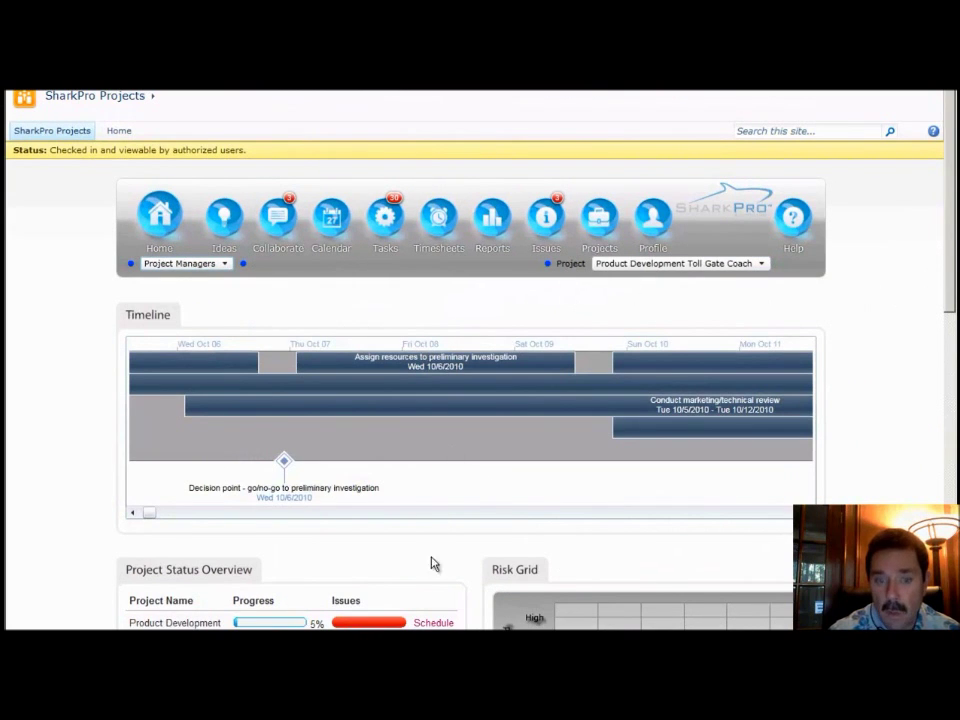
pyautogui.click(765, 265)
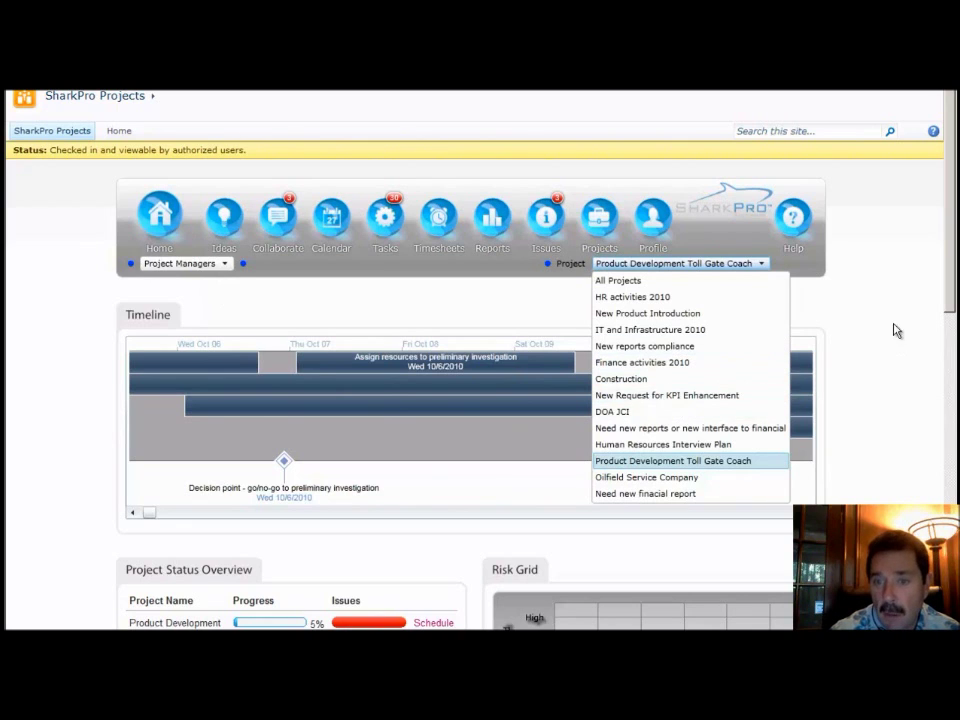
pyautogui.click(760, 264)
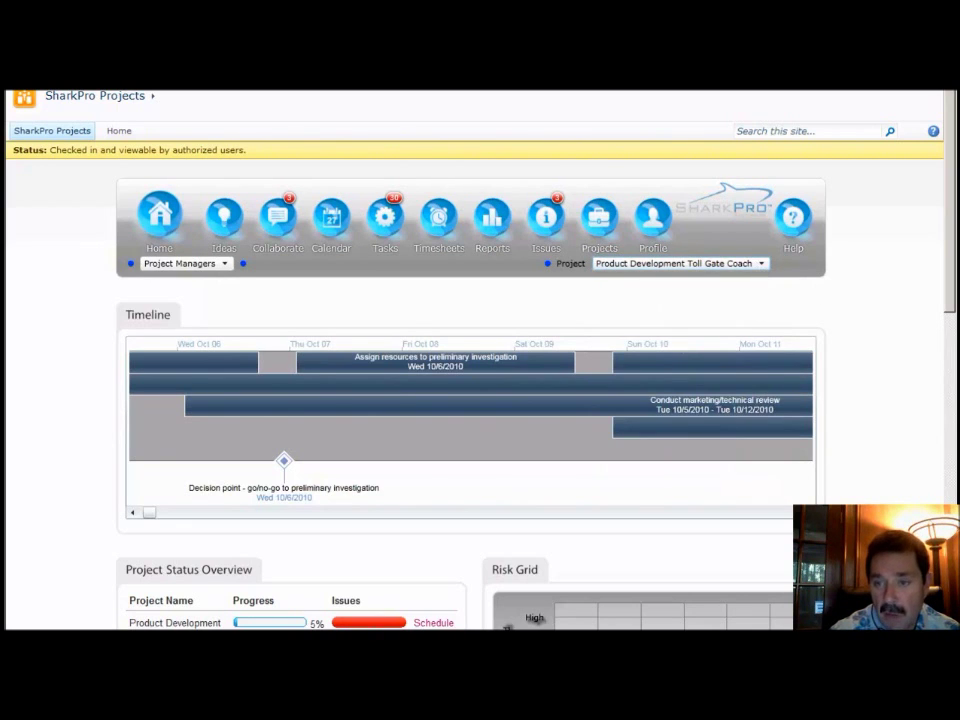
# - Open the Product Development Toll Gate Coach schedule full-screen and bring the Gantt chart to the "Gather information required for go/no-go decision" task
pyautogui.moveTo(949, 266); pyautogui.dragTo(955, 368)
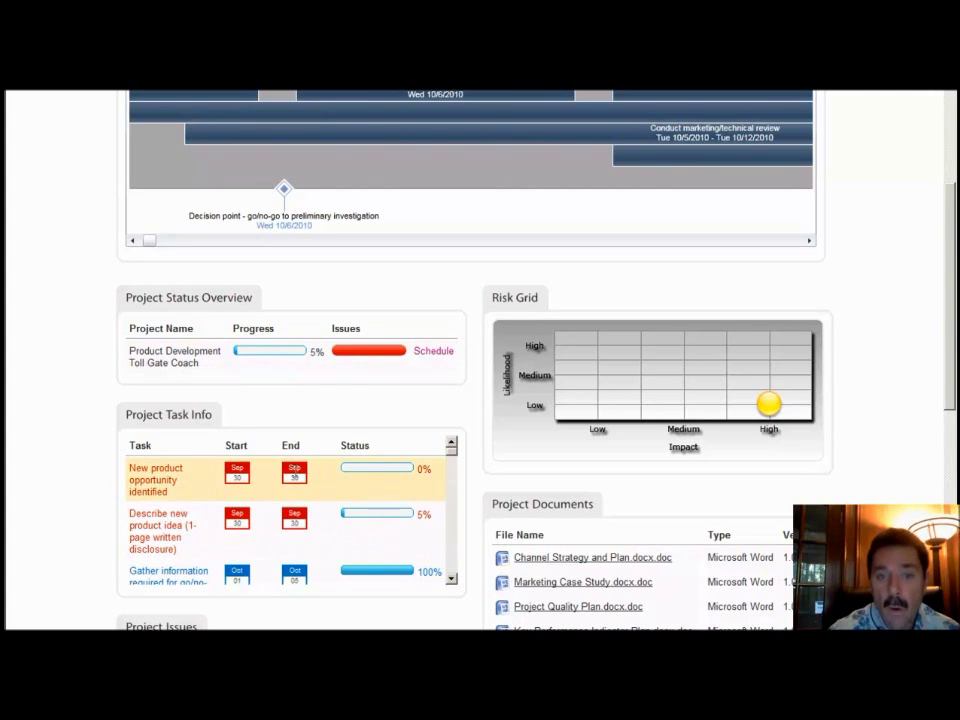
pyautogui.click(433, 356)
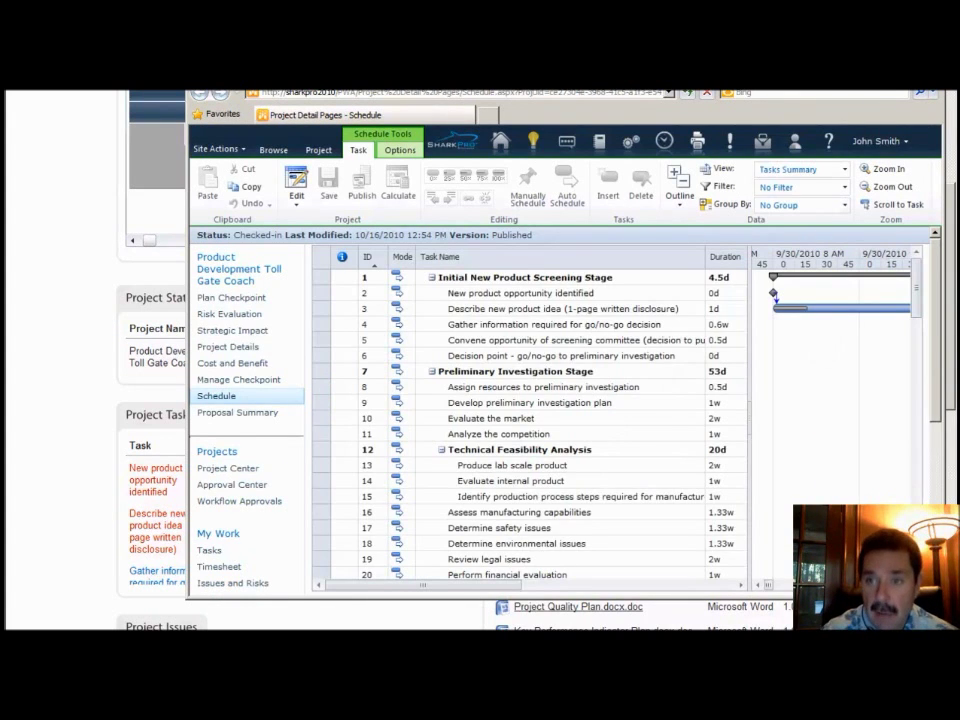
pyautogui.click(898, 79)
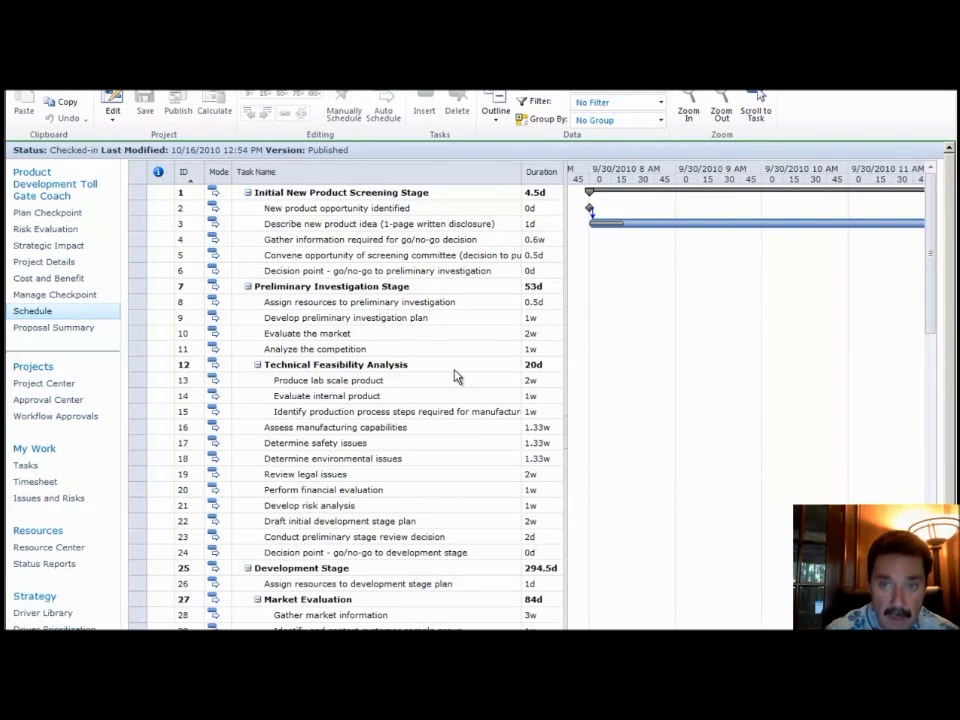
pyautogui.click(318, 240)
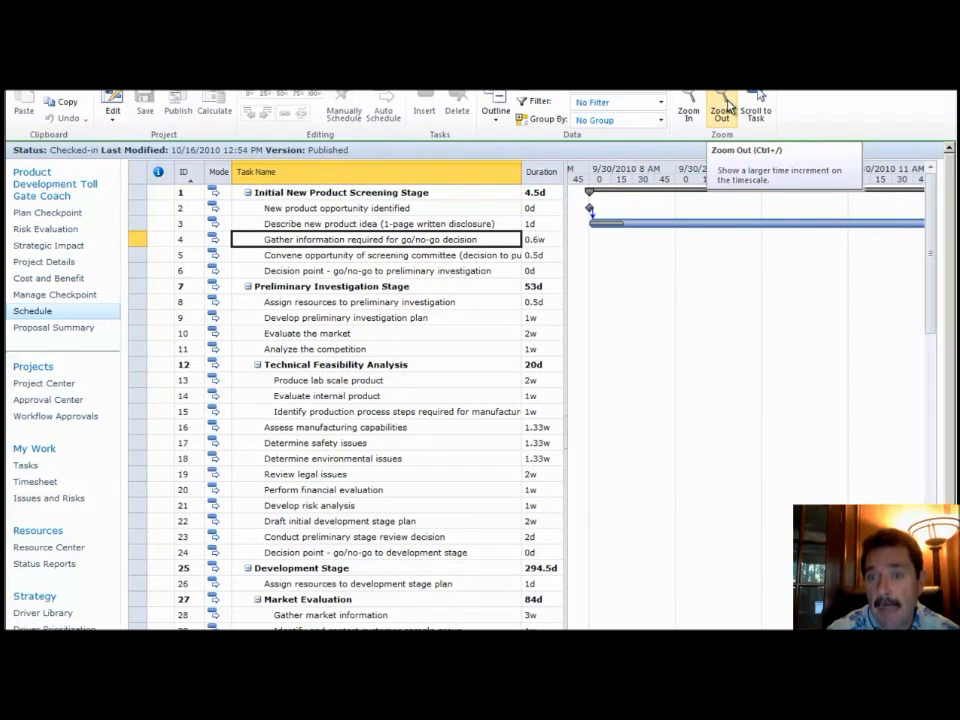
pyautogui.click(758, 105)
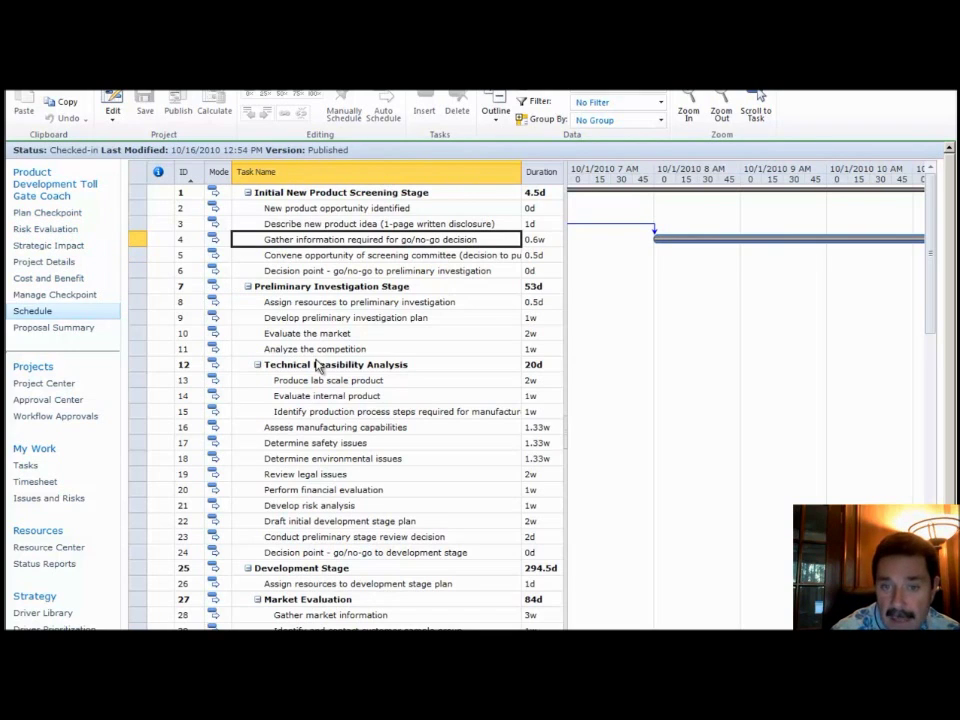
# - Open the project for editing in Project Professional and switch from the Team Planner to the Gantt Chart view
pyautogui.click(113, 122)
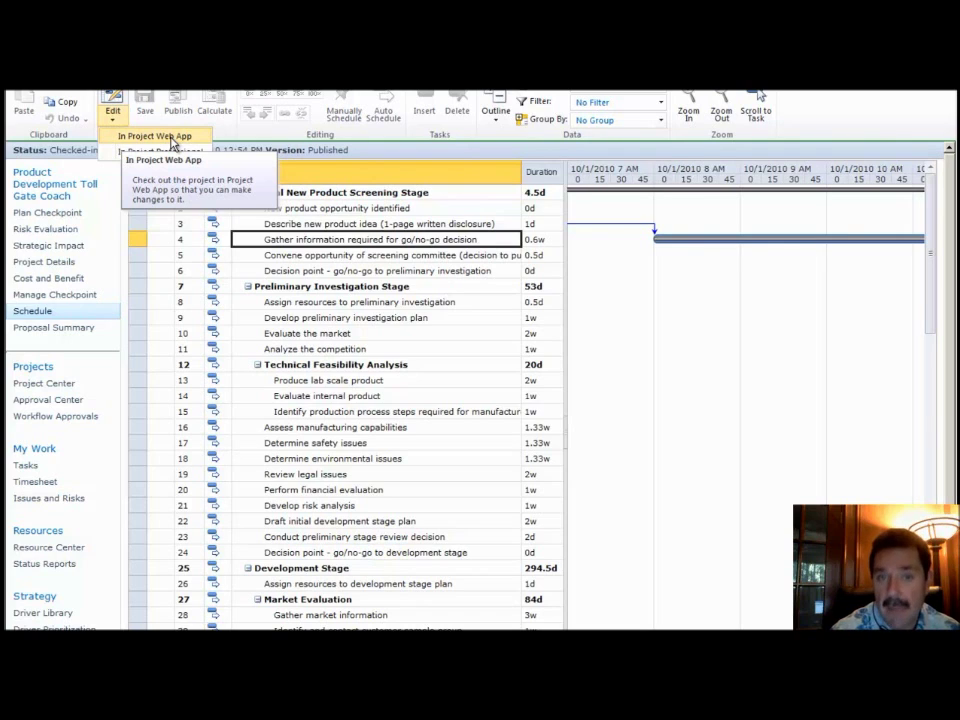
pyautogui.click(185, 152)
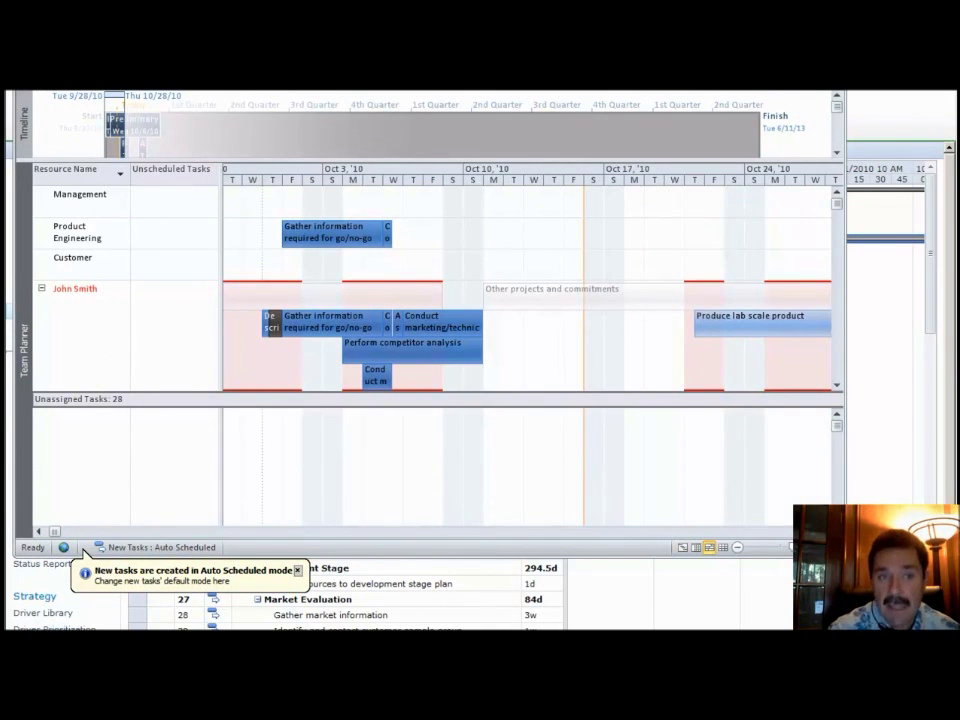
pyautogui.click(34, 74)
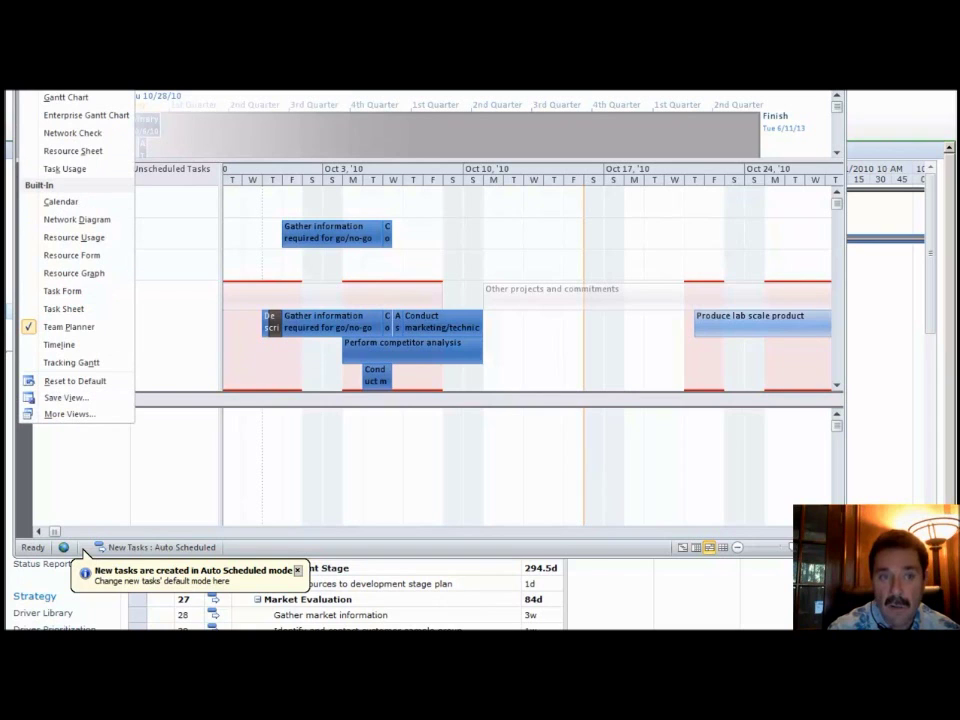
pyautogui.click(64, 98)
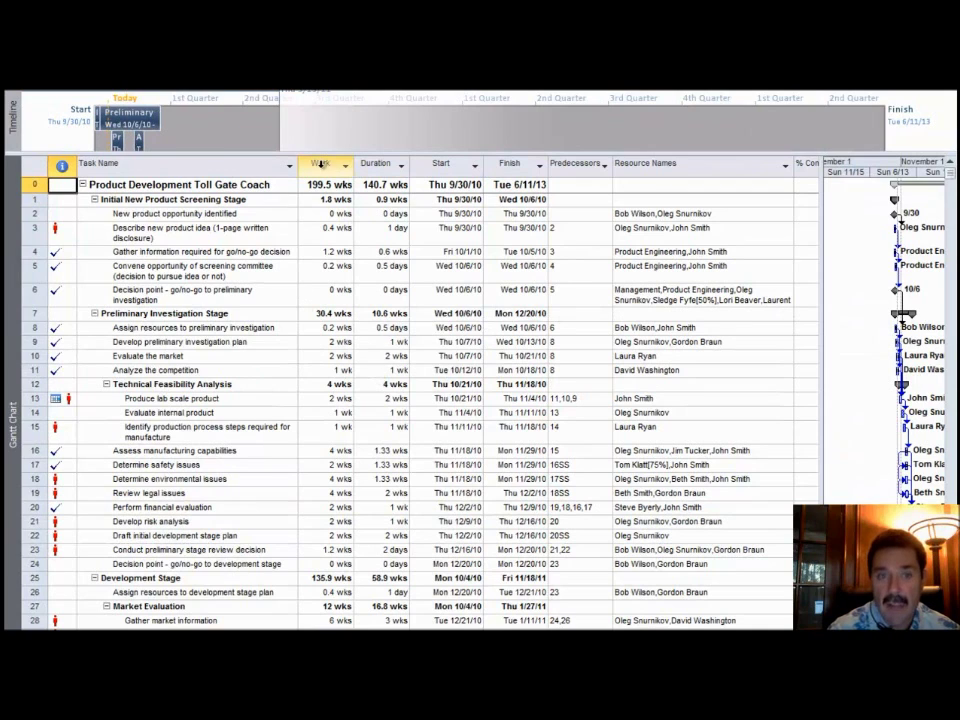
# - Enlarge the Timeline pane and add the Technical Feasibility Analysis, Development Stage and Market Evaluation summary tasks to the timeline
pyautogui.moveTo(319, 152); pyautogui.dragTo(300, 298)
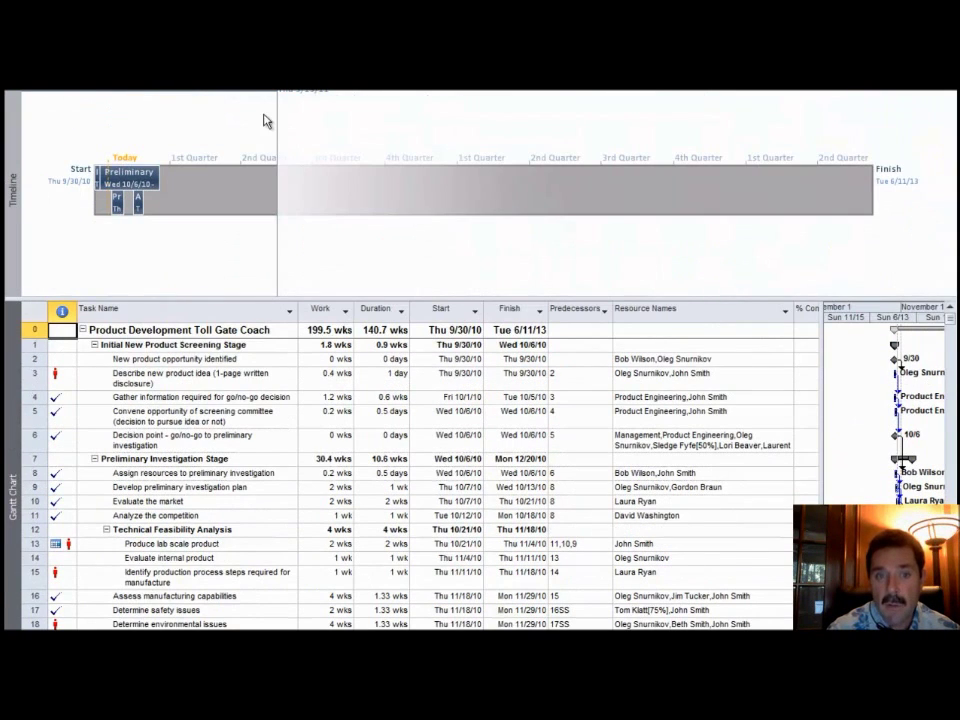
pyautogui.moveTo(287, 97); pyautogui.dragTo(723, 97)
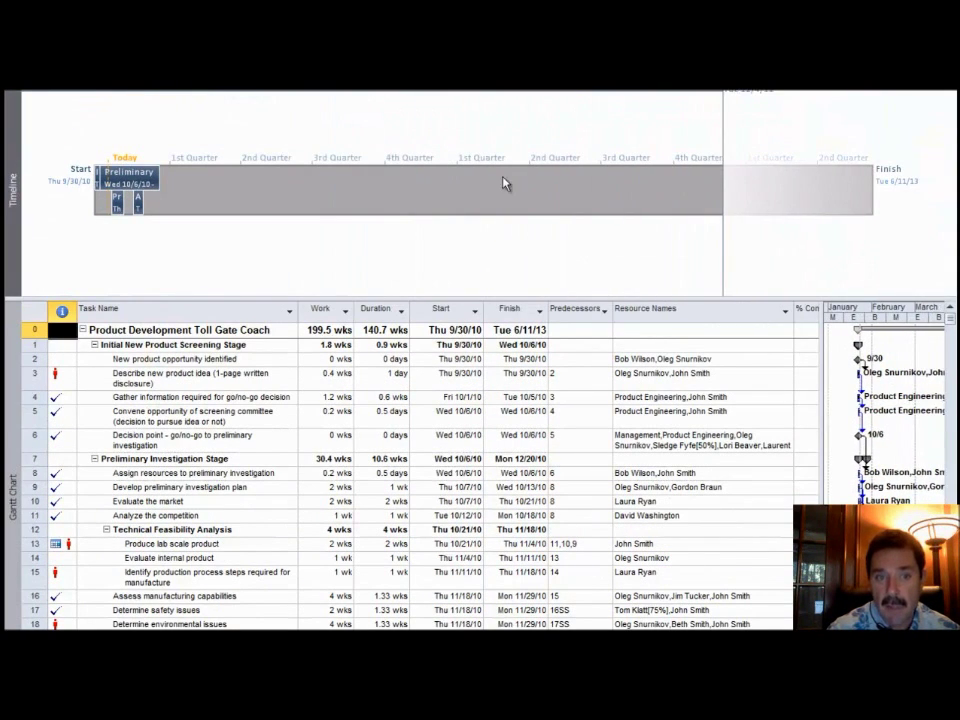
pyautogui.click(125, 344)
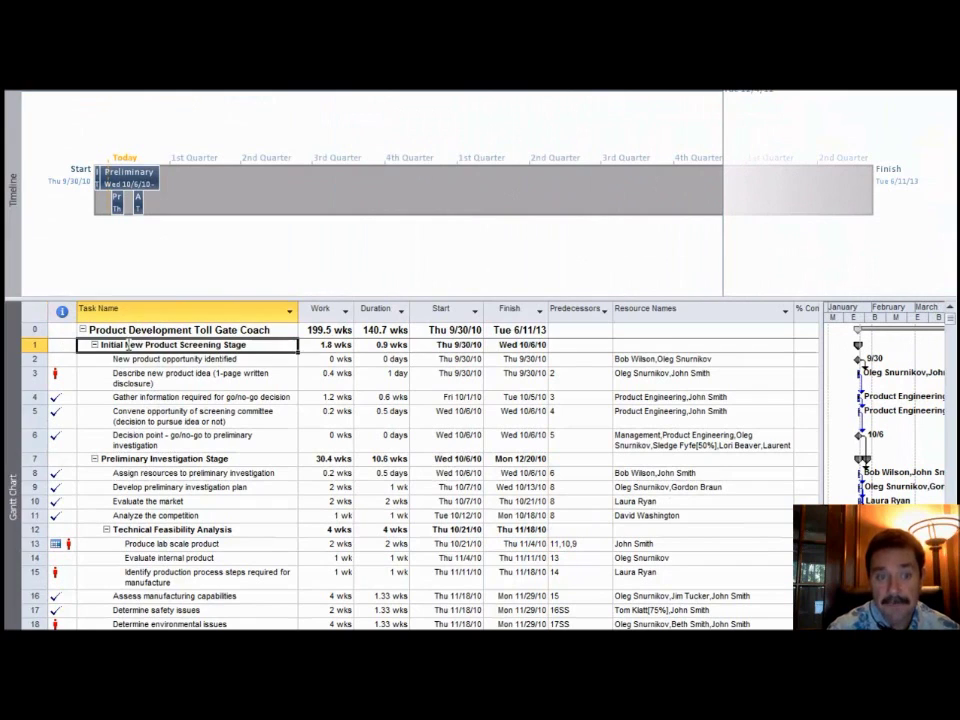
pyautogui.click(199, 458)
pyautogui.click(199, 529)
pyautogui.scroll(-3, 305, 582)
pyautogui.keyDown('ctrl'); pyautogui.click(141, 568); pyautogui.keyUp('ctrl')
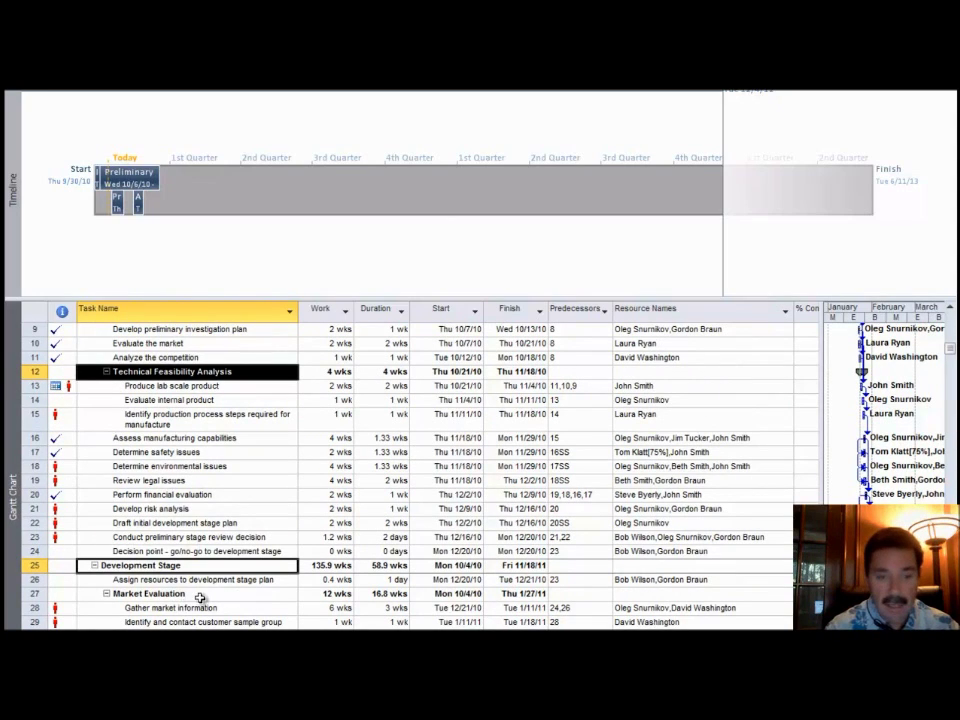
pyautogui.keyDown('ctrl'); pyautogui.click(140, 594); pyautogui.keyUp('ctrl')
pyautogui.rightClick(181, 373)
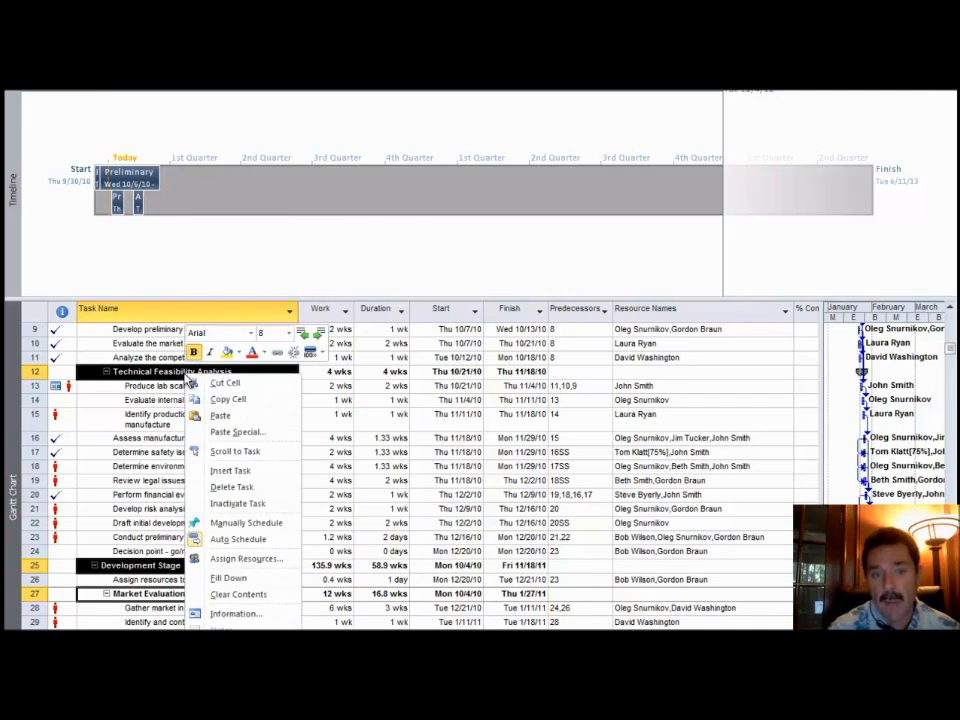
pyautogui.click(240, 645)
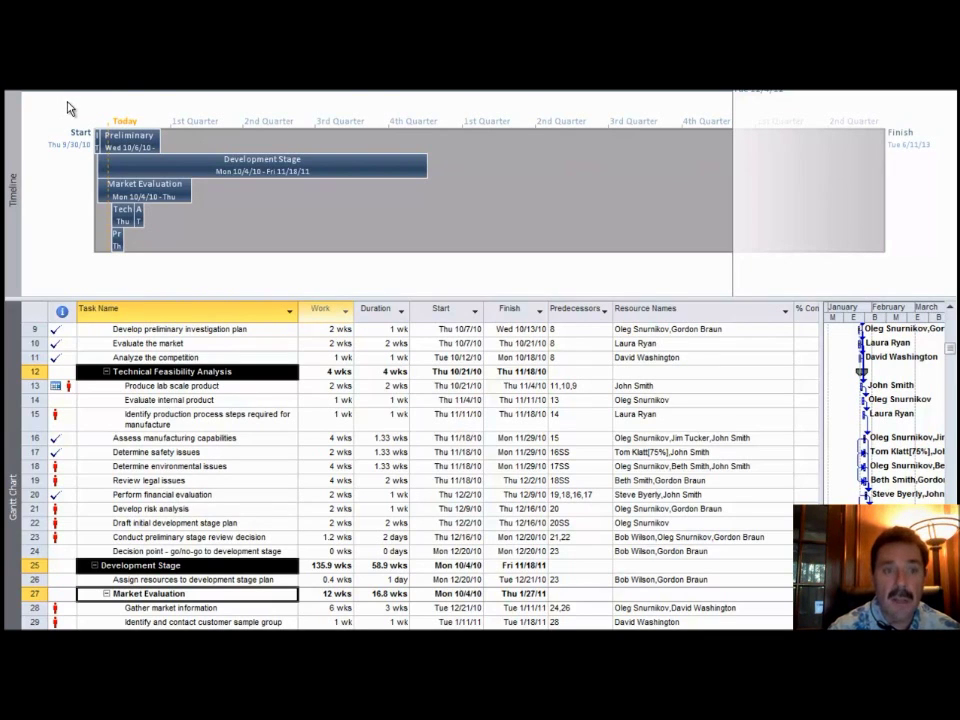
# - Select the task bars on the timeline and look at the option for copying the timeline
pyautogui.moveTo(67, 101); pyautogui.dragTo(568, 249)
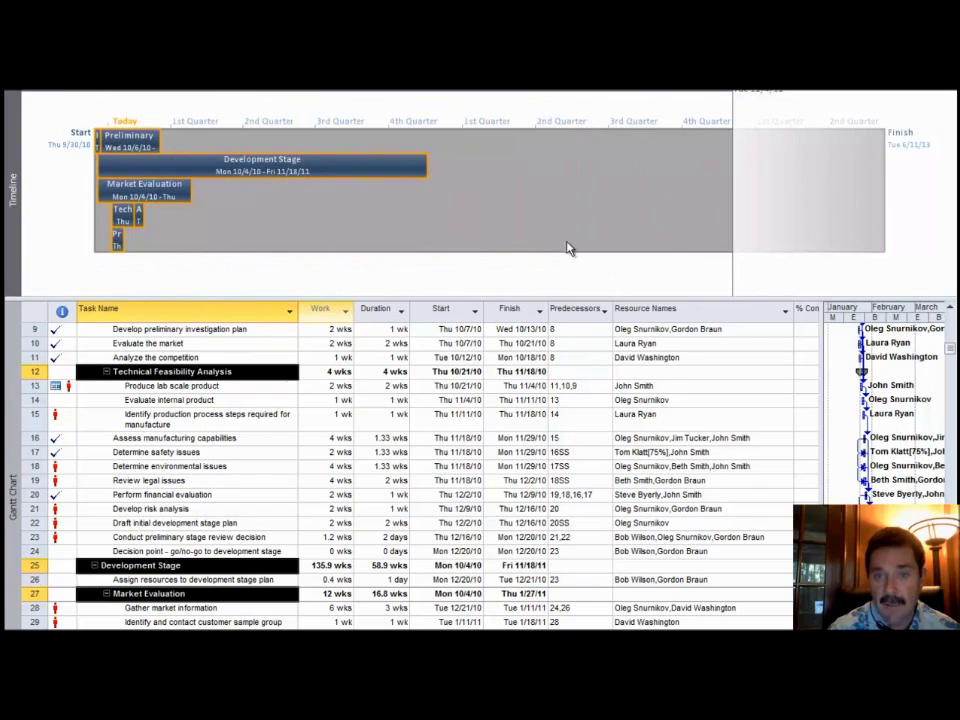
pyautogui.rightClick(568, 249)
pyautogui.click(619, 253)
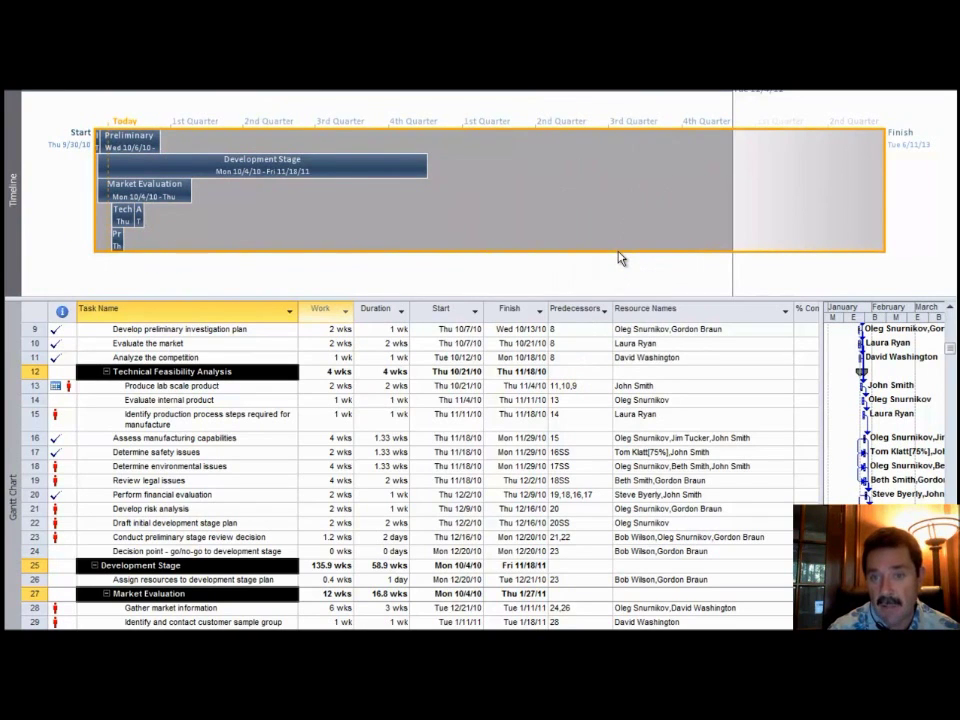
pyautogui.rightClick(63, 106)
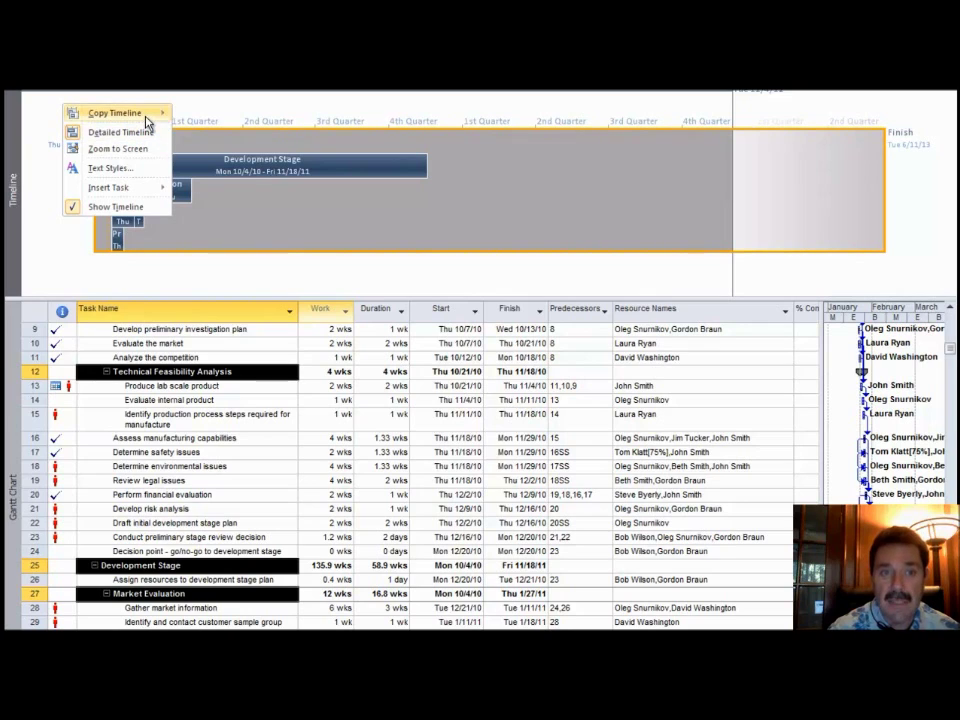
pyautogui.moveTo(146, 118)
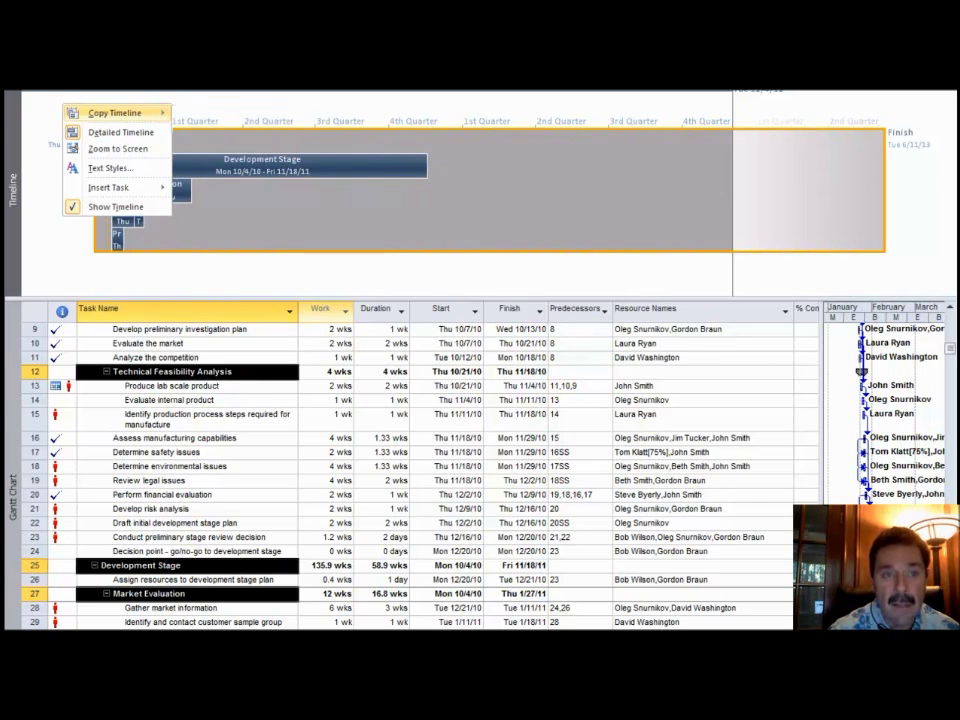
# - Close the Product Development Toll Gate Coach project and exit Project Professional
pyautogui.hotkey('alt', 'f')
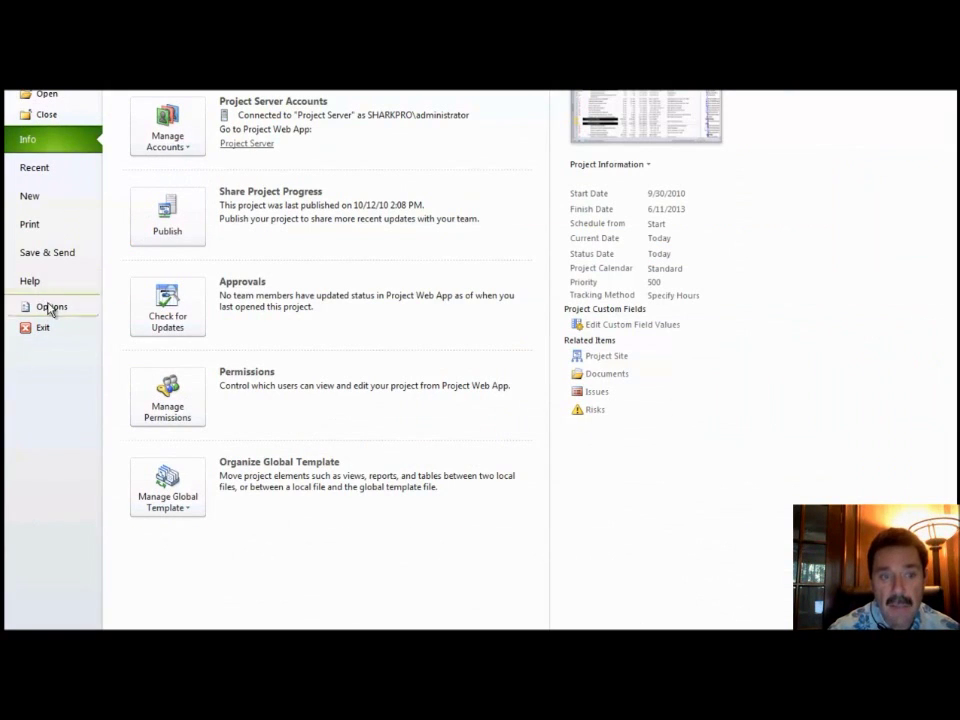
pyautogui.click(52, 114)
pyautogui.click(443, 336)
pyautogui.click(470, 413)
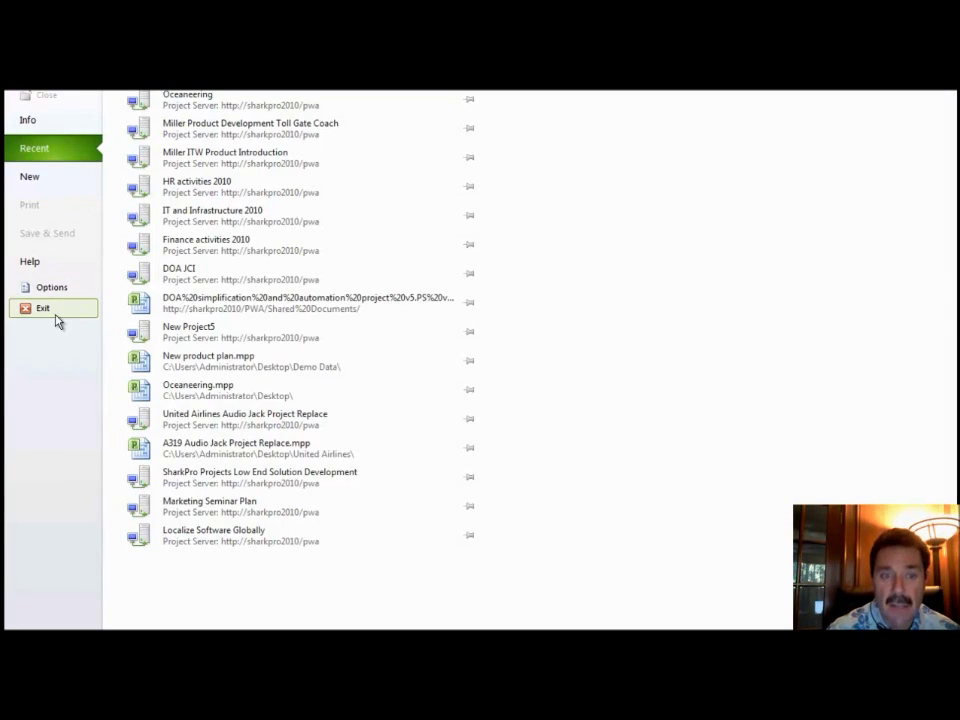
pyautogui.click(56, 316)
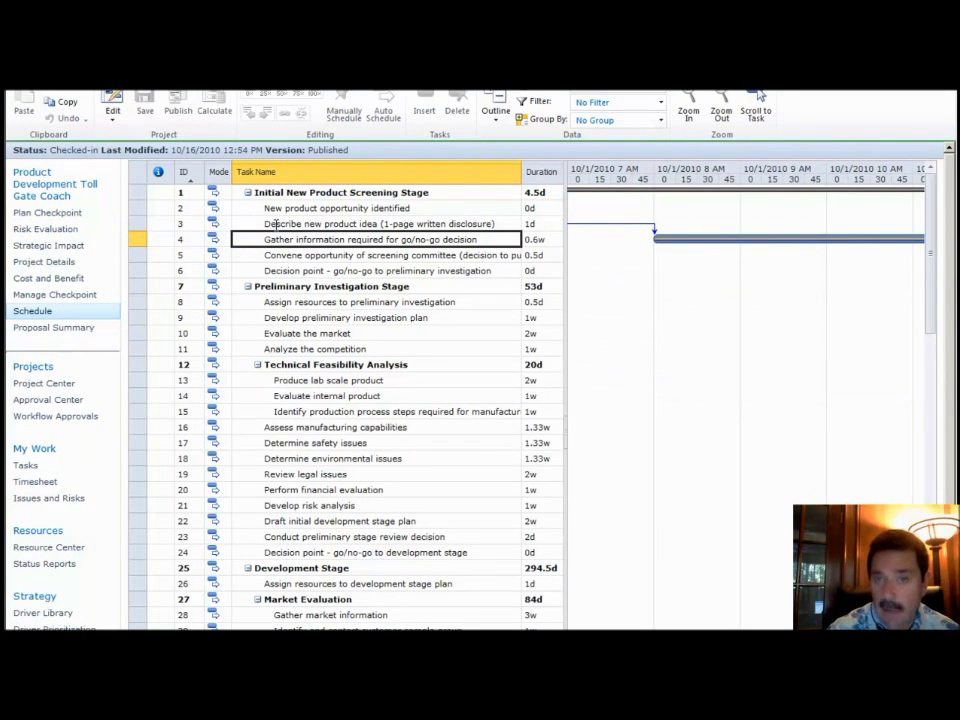
# - Return to the SharkPro Projects dashboard in the browser and review the status overview, risk grid, documents and deliverables for all projects
pyautogui.click(248, 66)
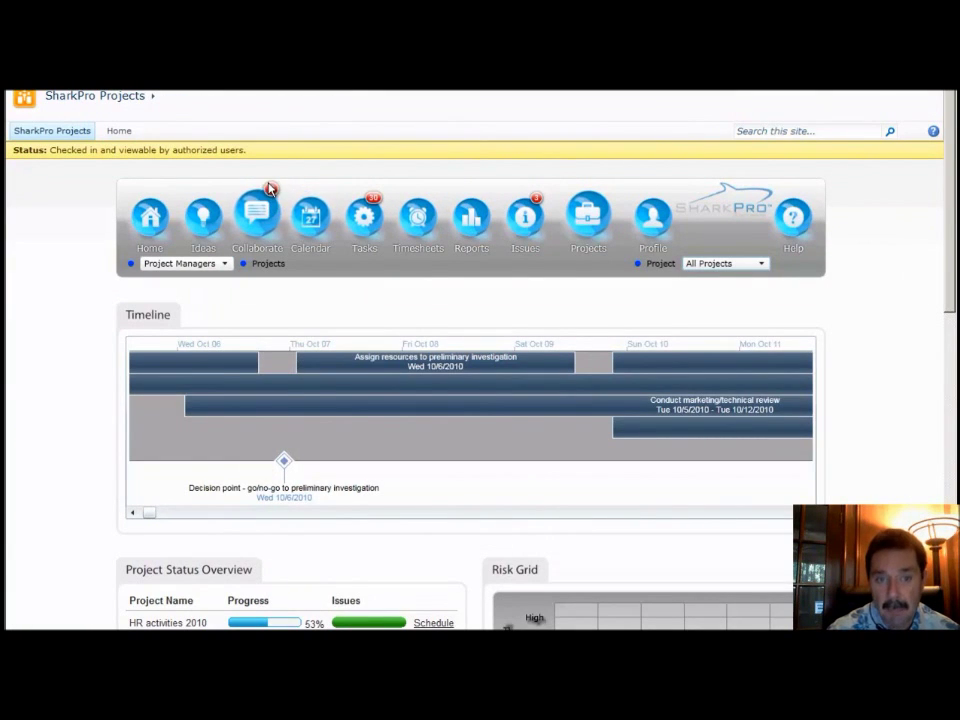
pyautogui.moveTo(380, 192)
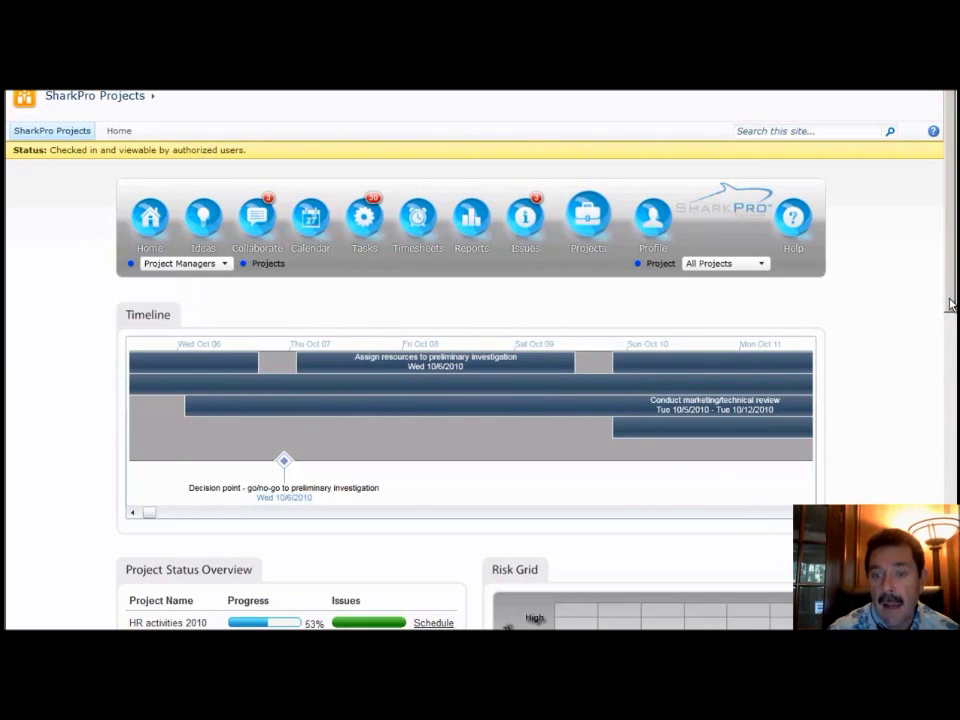
pyautogui.scroll(-5, 889, 281)
pyautogui.scroll(-3, 480, 360)
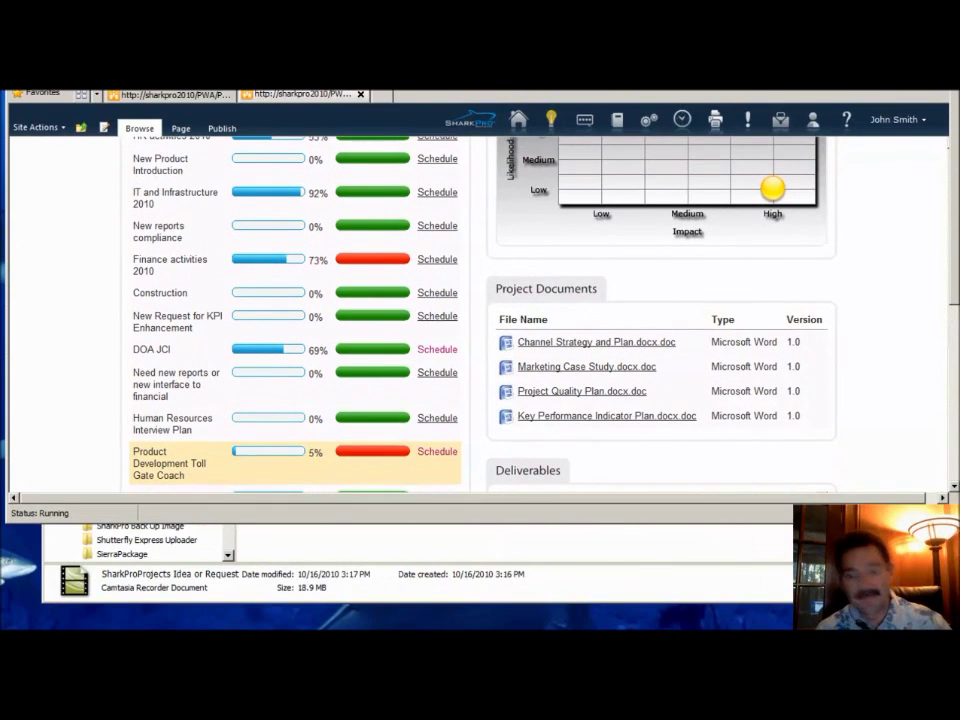
pyautogui.scroll(-2, 480, 300)
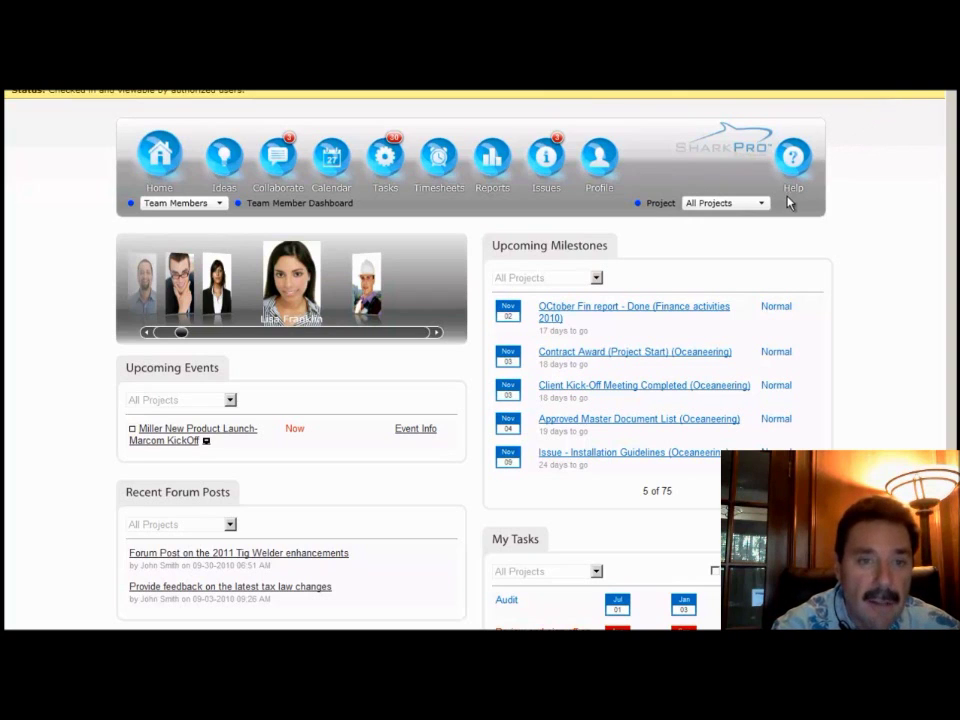
# - Look through the Team Member Dashboard's role and project filter choices, keeping Team Members and All Projects selected
pyautogui.click(221, 205)
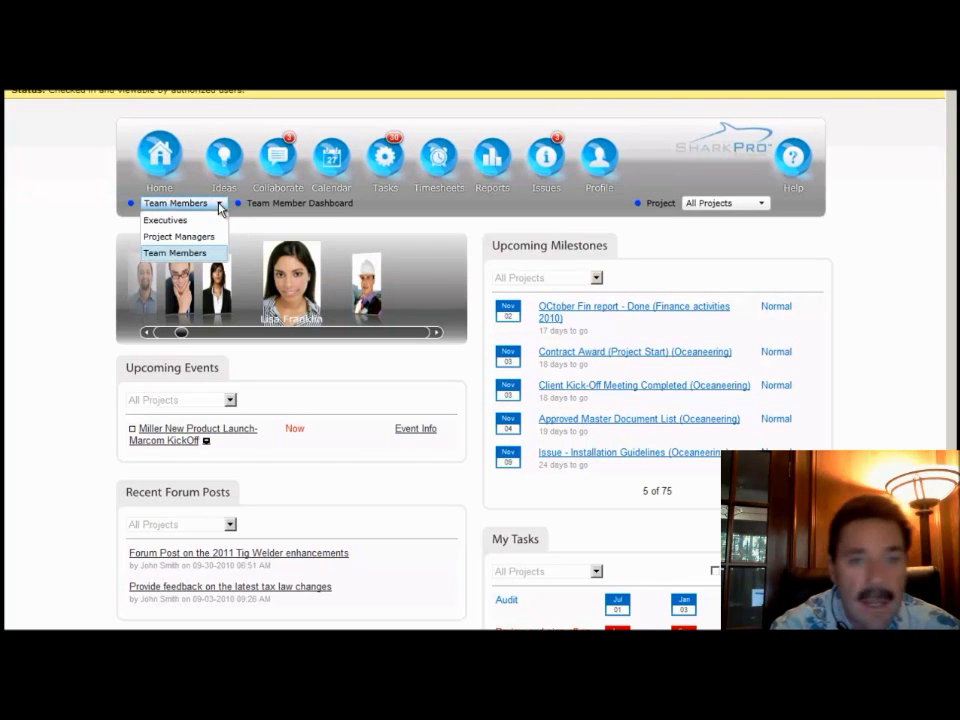
pyautogui.click(221, 206)
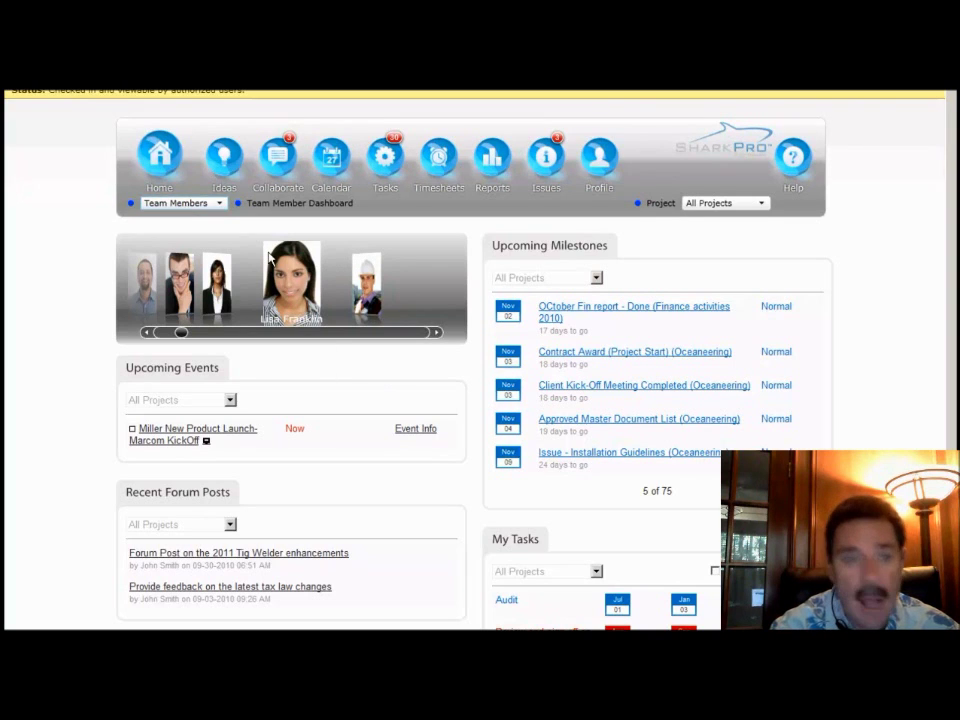
pyautogui.click(436, 334)
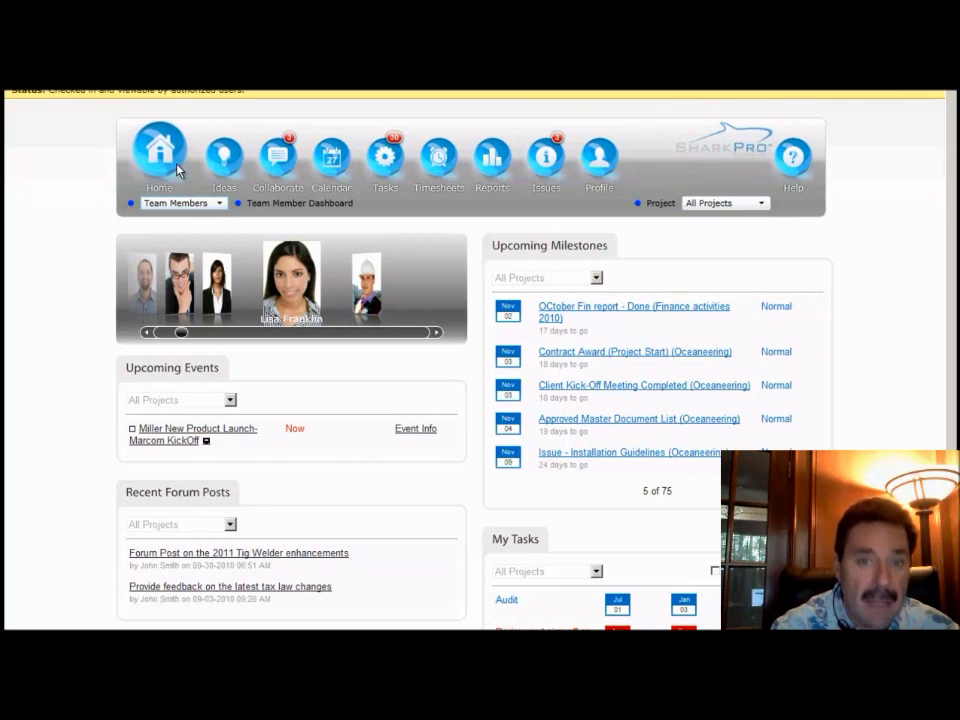
pyautogui.click(763, 209)
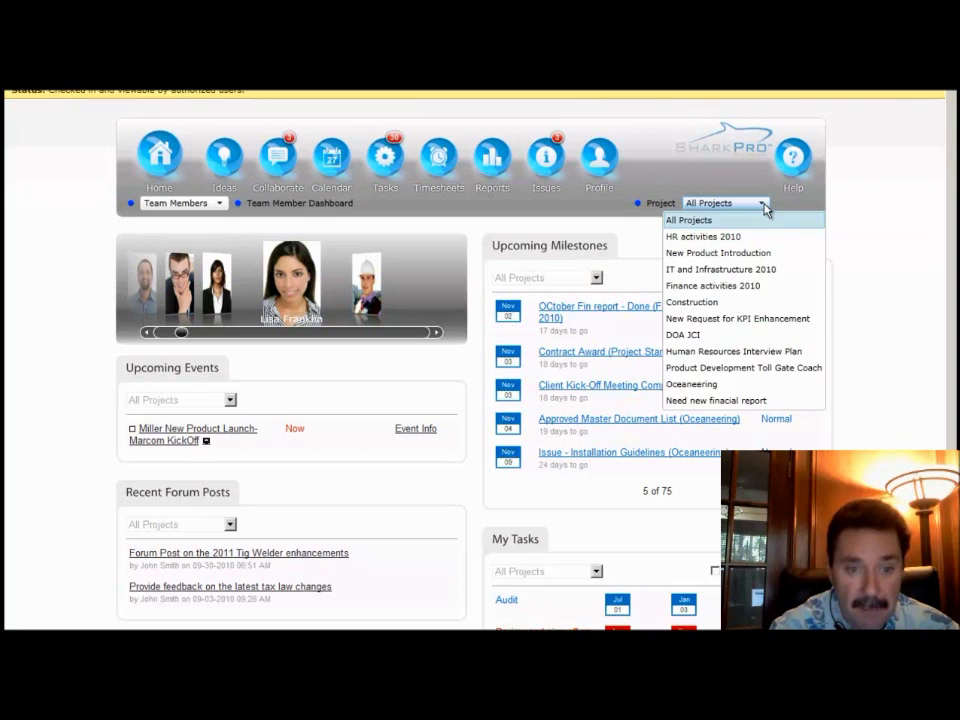
pyautogui.click(762, 207)
# - View the event info for "Miller New Product Launch-Marcom KickOff" under Upcoming Events and open its workspace
pyautogui.scroll(-1, 948, 318)
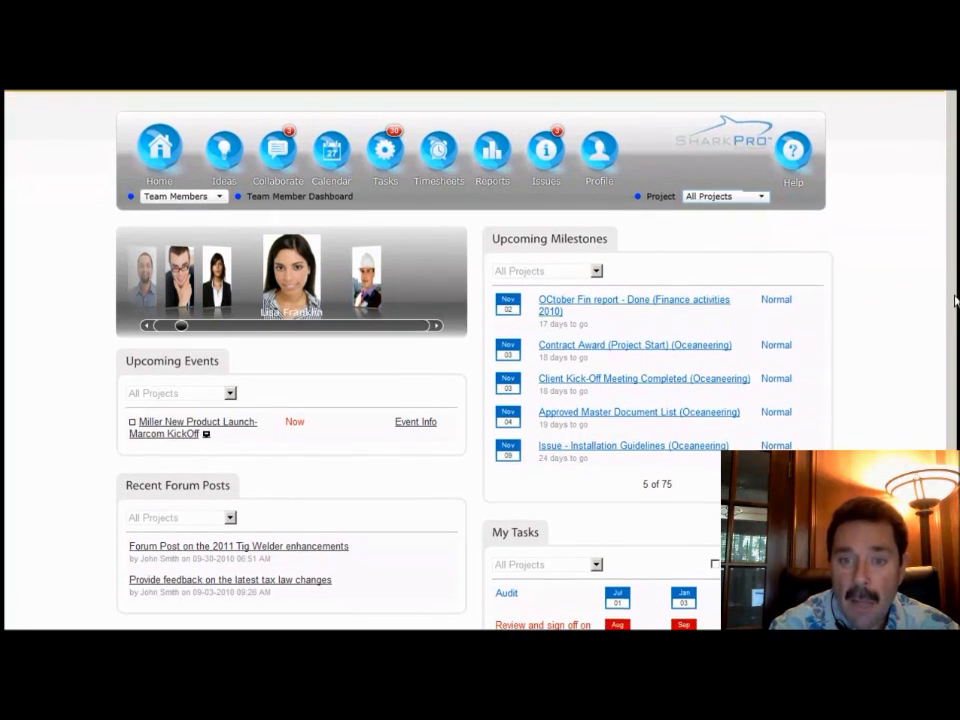
pyautogui.scroll(-5, 955, 305)
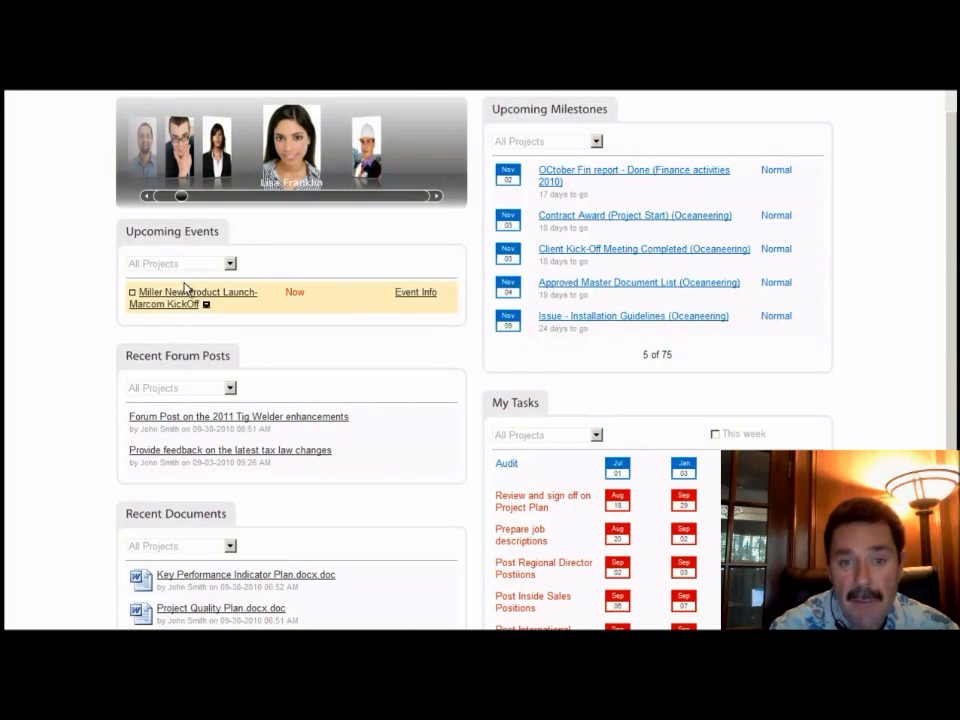
pyautogui.click(424, 297)
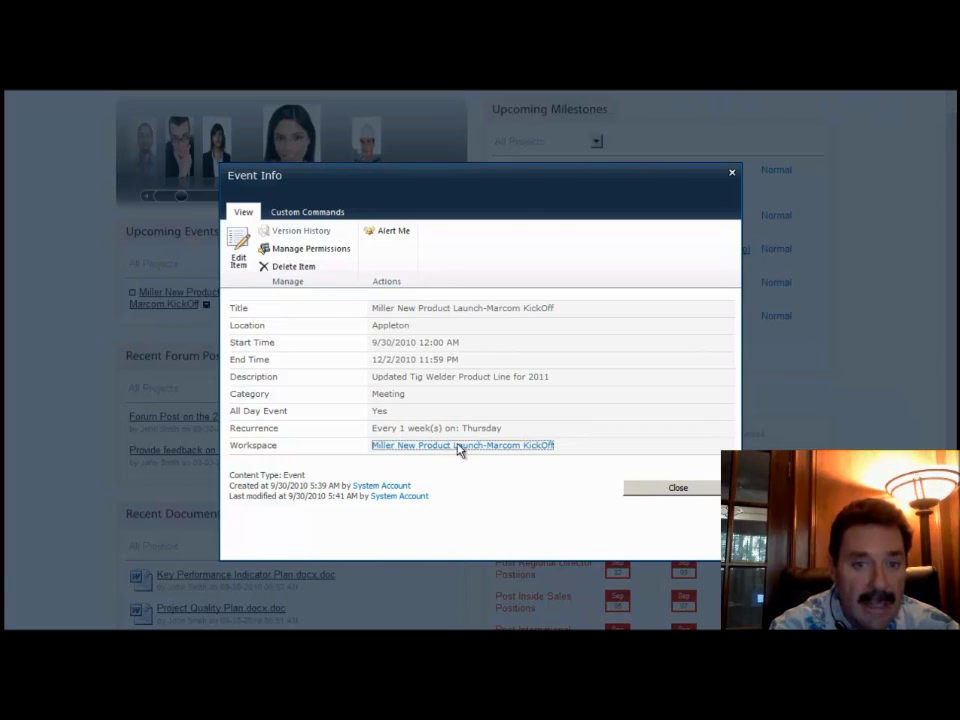
pyautogui.click(459, 446)
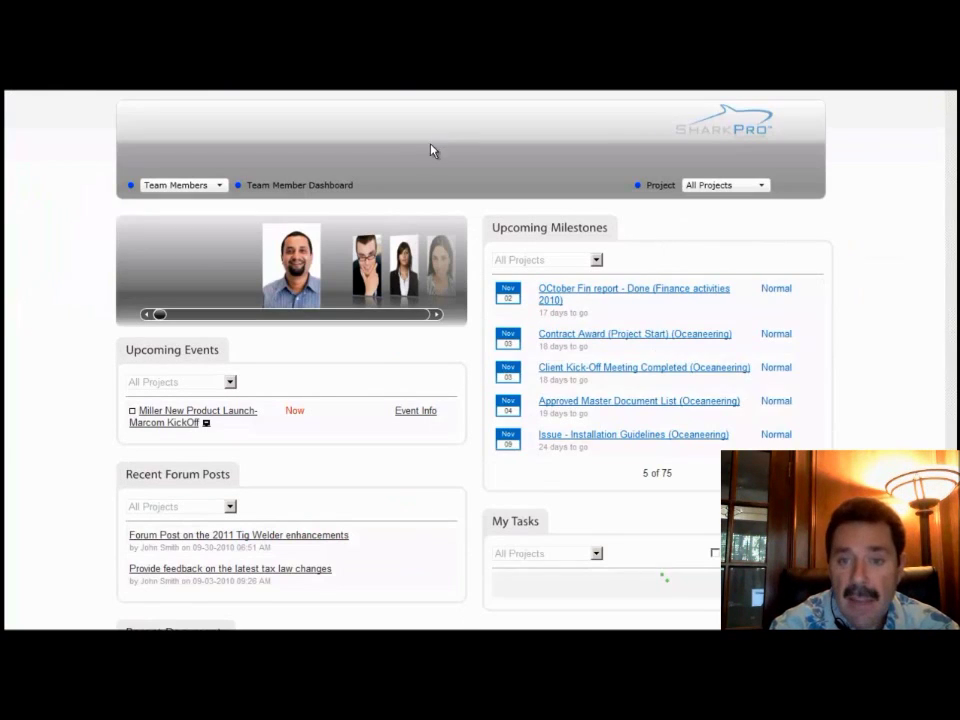
# - Start the time tracker for the "Review and sign off on Project Plan" task in My Tasks
pyautogui.scroll(-5, 952, 323)
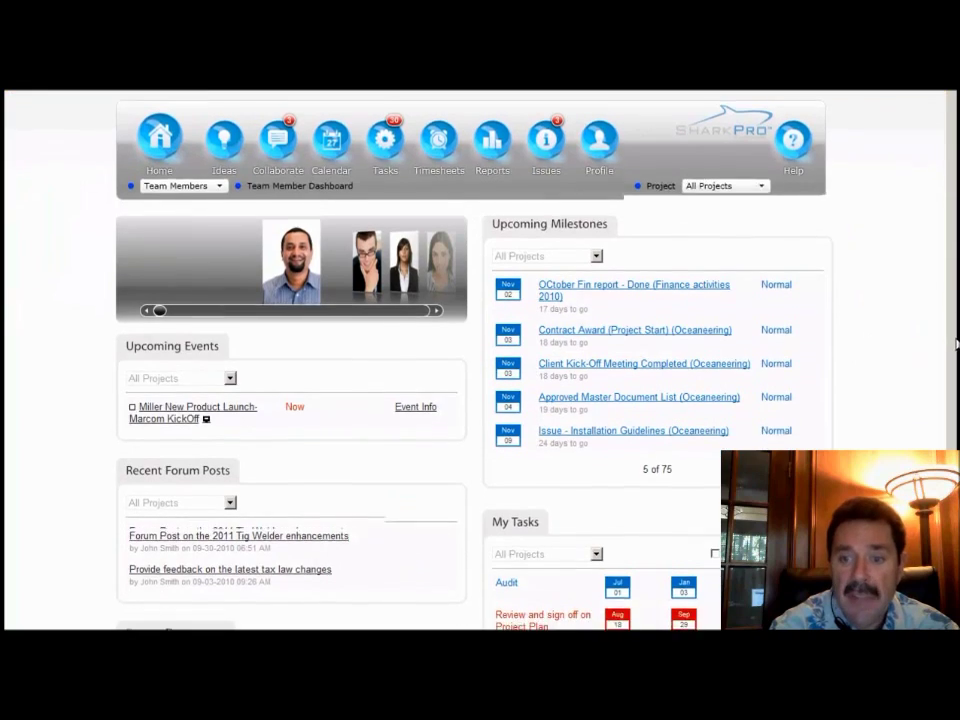
pyautogui.scroll(-2, 952, 323)
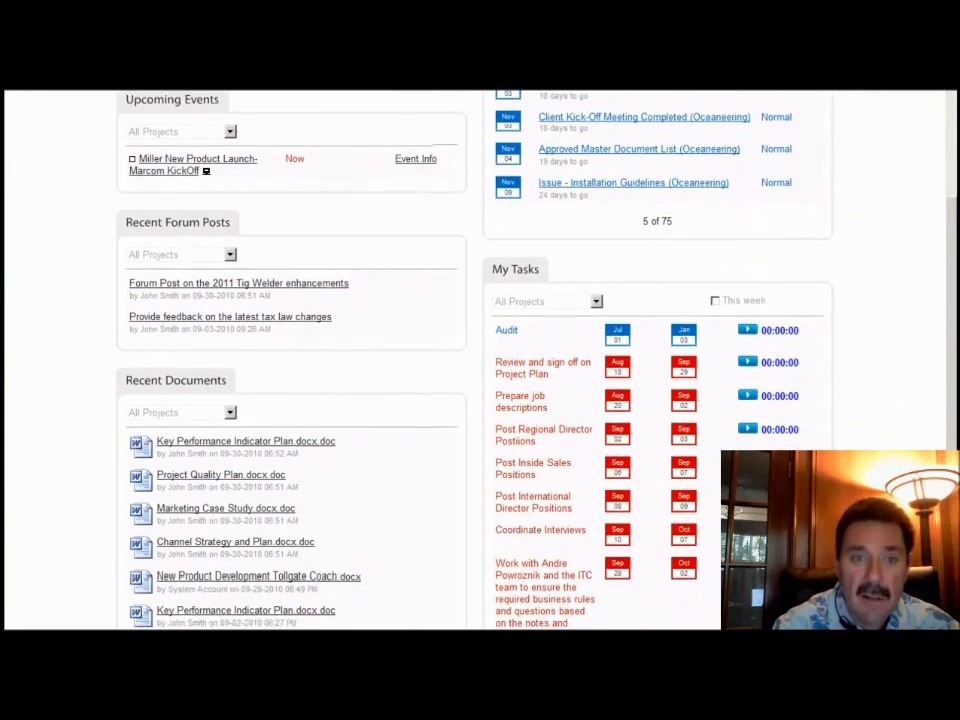
pyautogui.scroll(7, 952, 323)
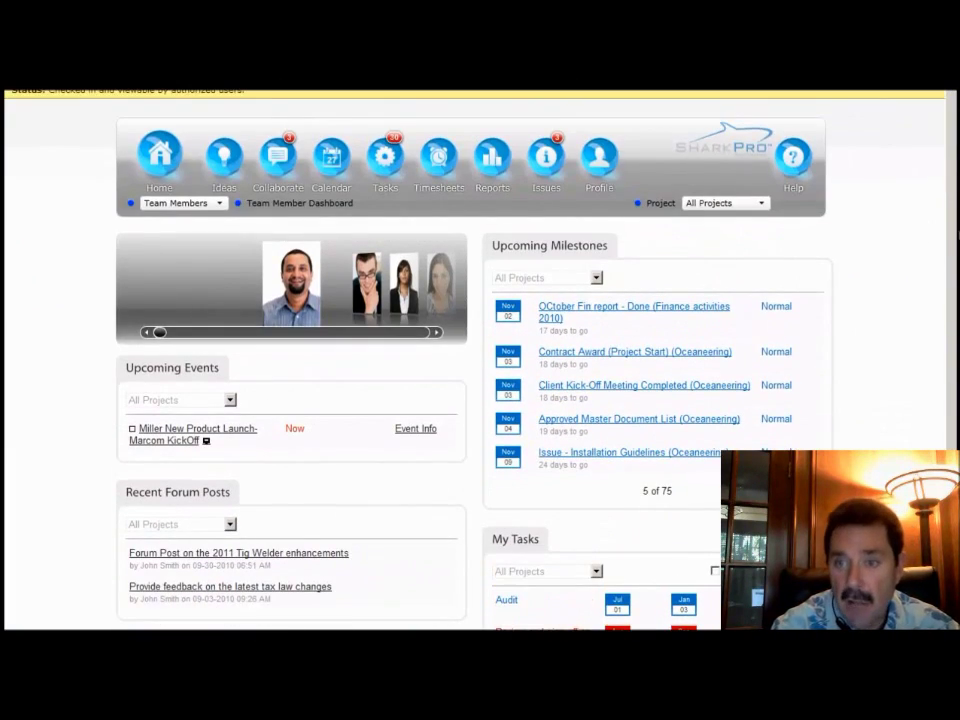
pyautogui.scroll(-6, 951, 253)
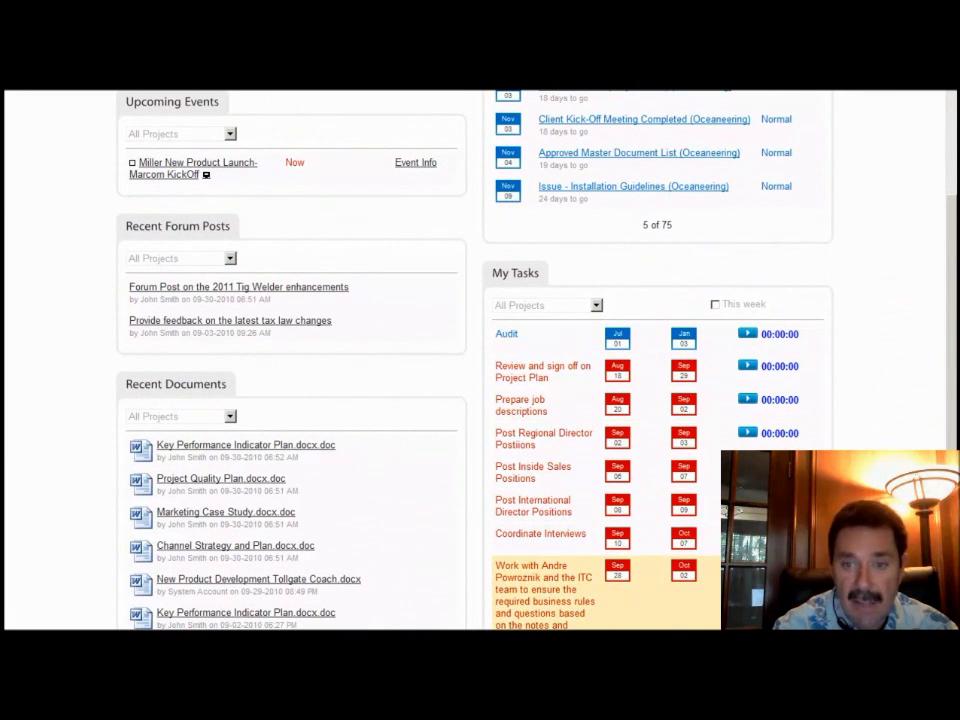
pyautogui.click(748, 368)
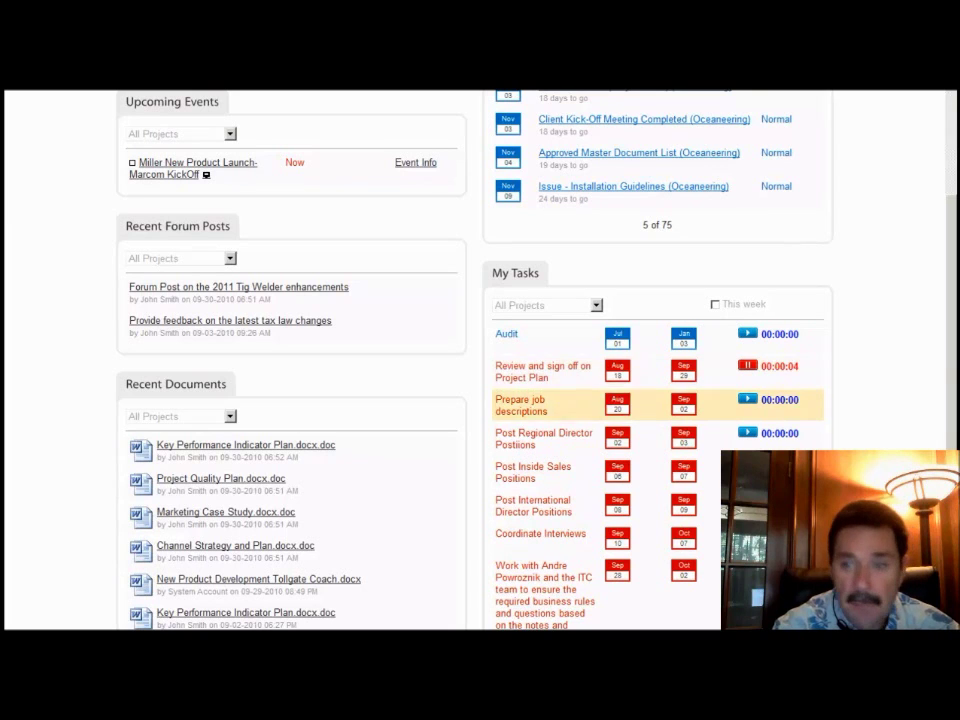
# - Review the recent posts, documents and tasks, advance the team member carousel, and view the Collaborate and Tasks alerts
pyautogui.scroll(-3, 540, 405)
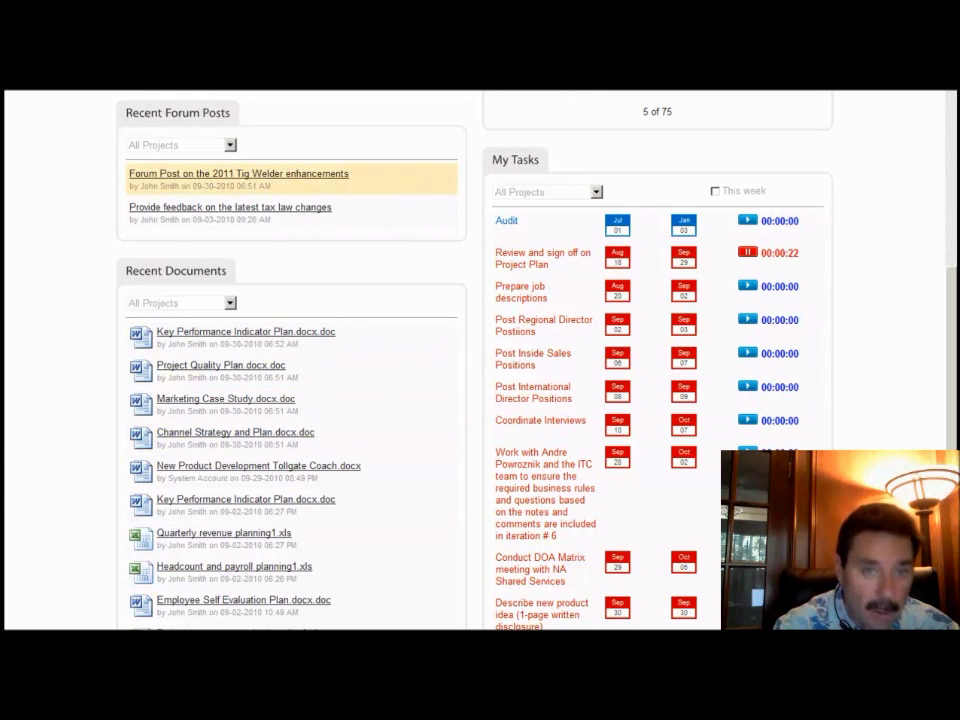
pyautogui.moveTo(955, 351); pyautogui.dragTo(955, 182)
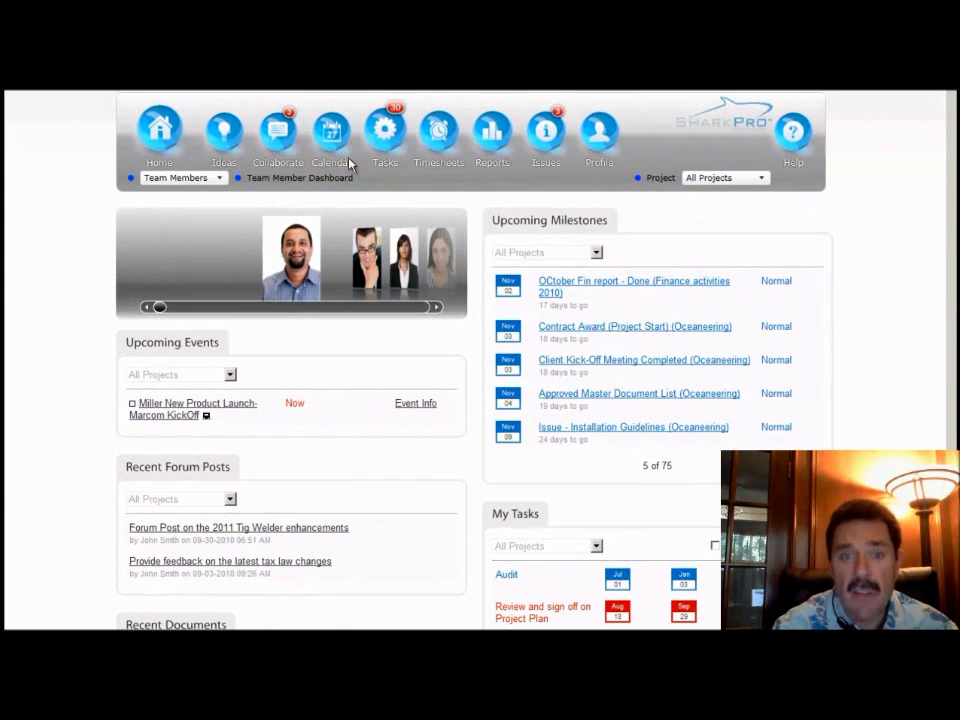
pyautogui.scroll(1, 448, 326)
pyautogui.click(439, 334)
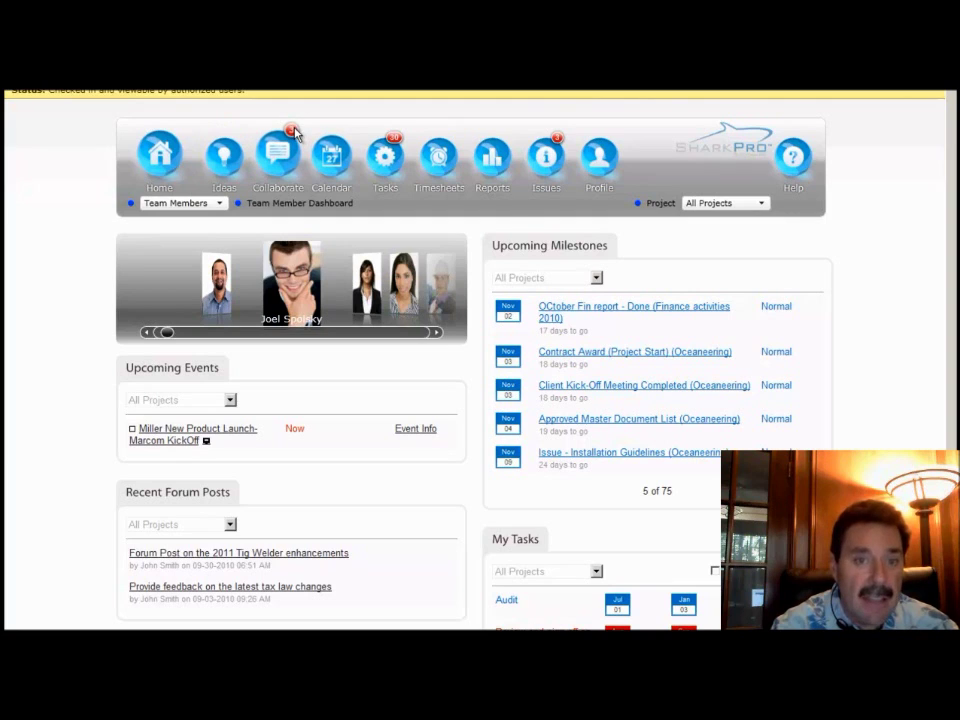
pyautogui.moveTo(296, 136)
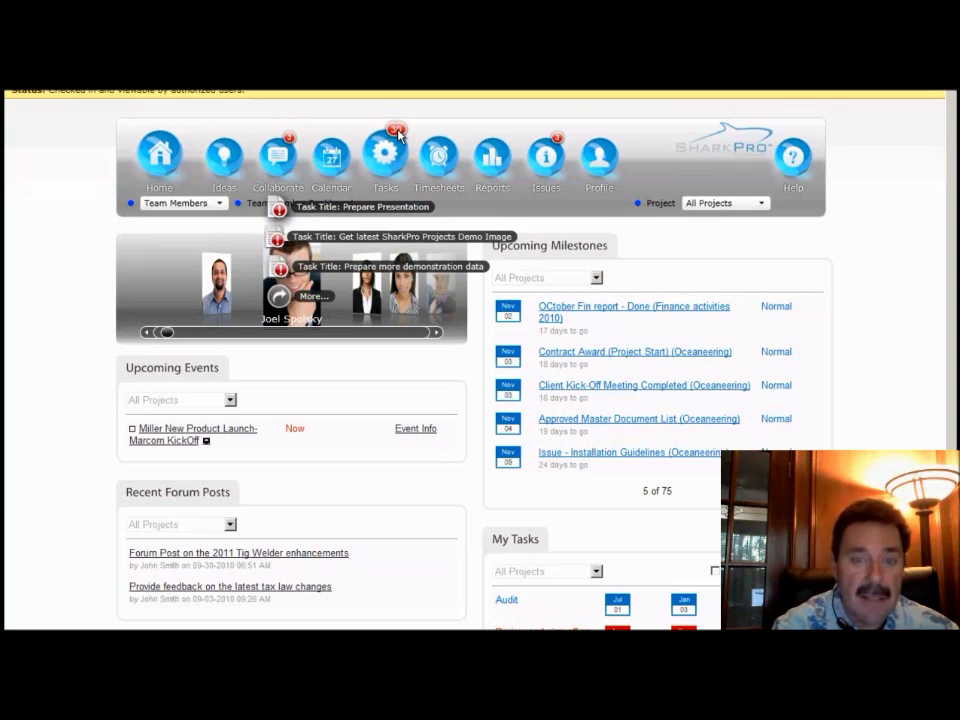
pyautogui.moveTo(398, 133)
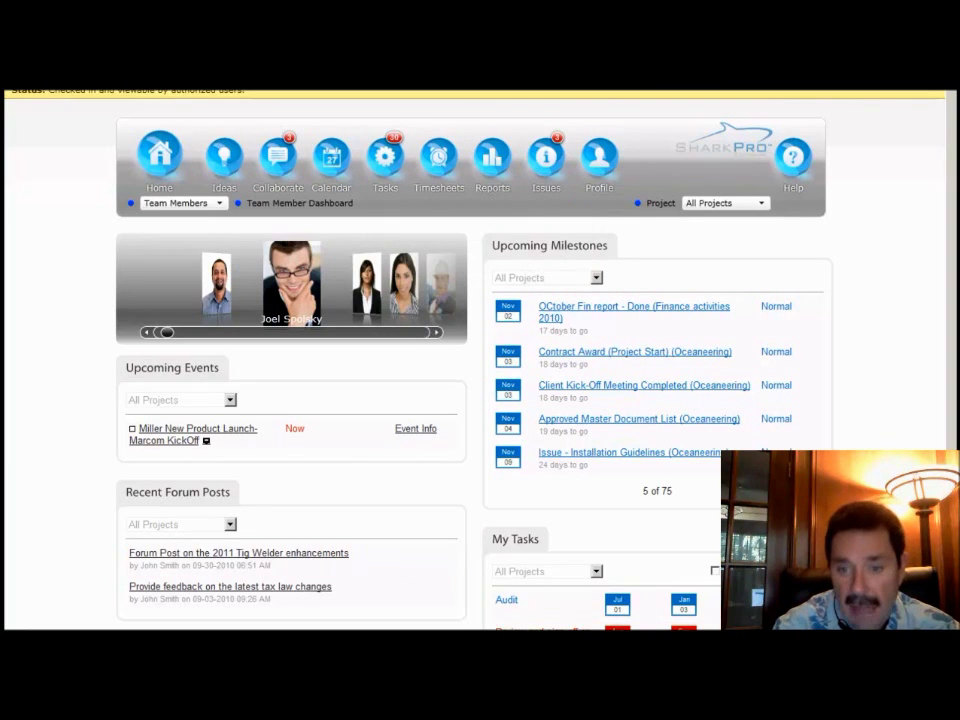
# - Open the team member's Tasks page and limit the Active Tasks list to this week
pyautogui.click(398, 141)
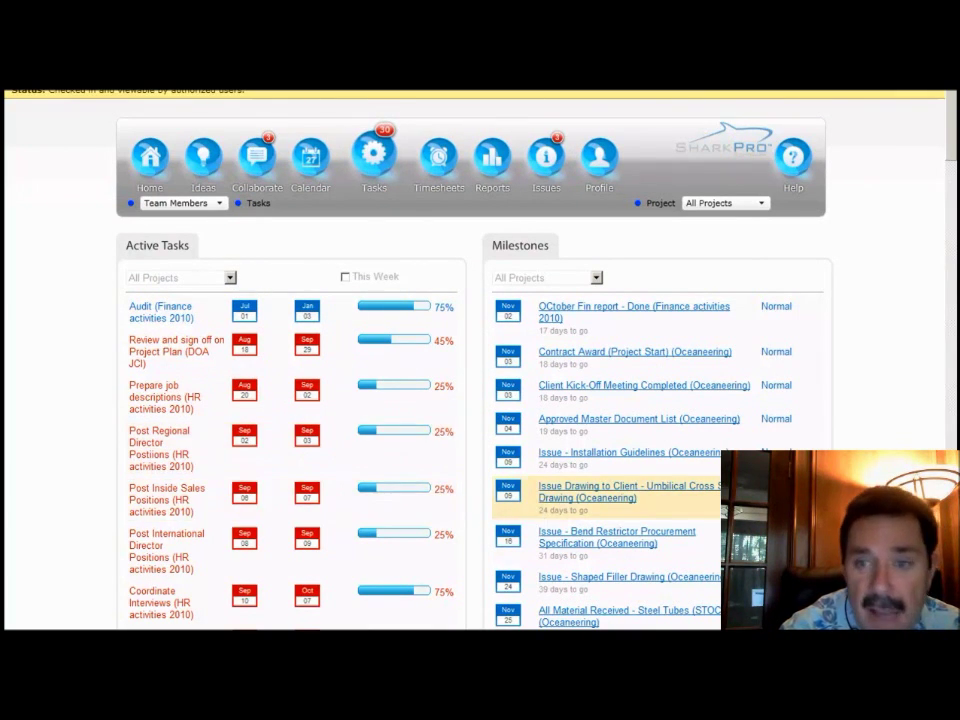
pyautogui.moveTo(952, 140)
pyautogui.mouseDown()
pyautogui.moveTo(939, 300)
pyautogui.moveTo(948, 508)
pyautogui.moveTo(934, 238)
pyautogui.moveTo(946, 120)
pyautogui.mouseUp()
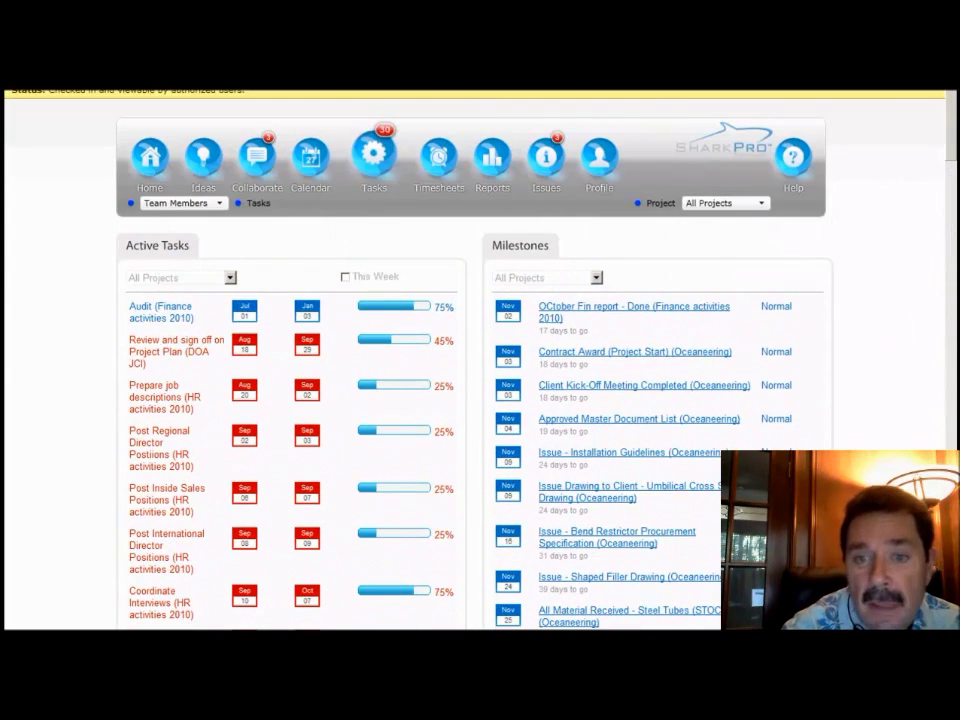
pyautogui.click(345, 278)
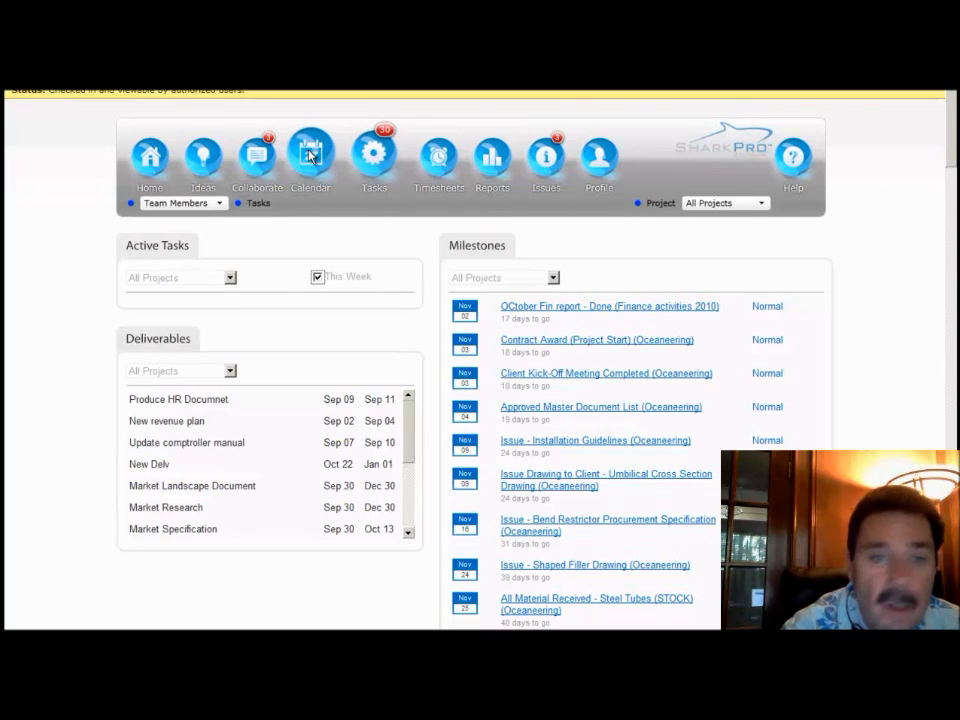
# - Open Timesheets and review the October 2010 calendar, hours summary, My Projects, Day Report and Reports sections
pyautogui.click(427, 160)
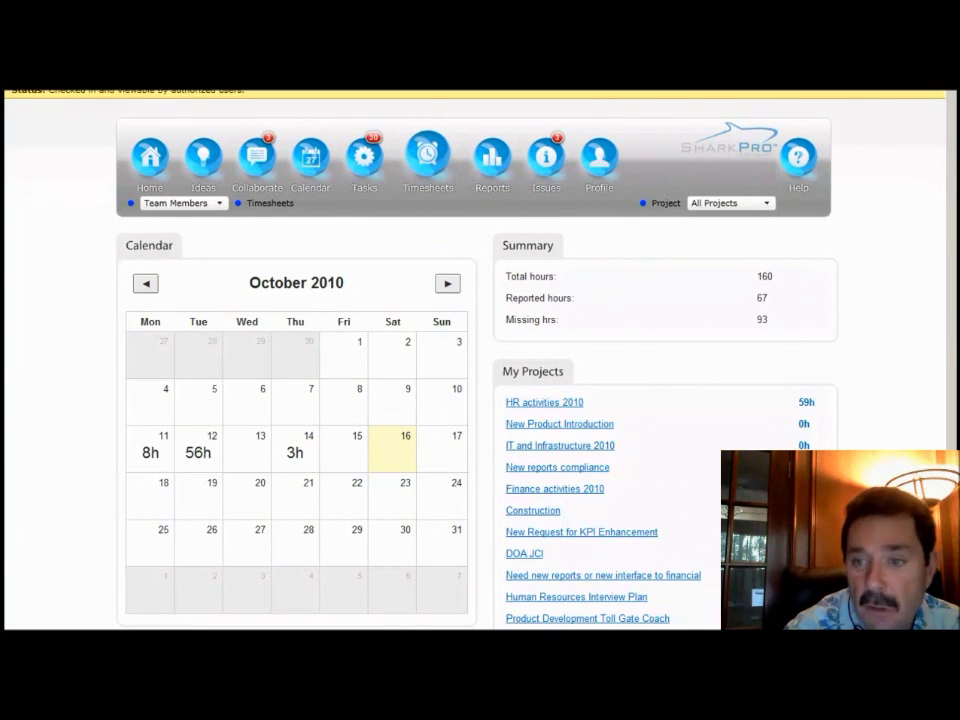
pyautogui.scroll(-1, 952, 345)
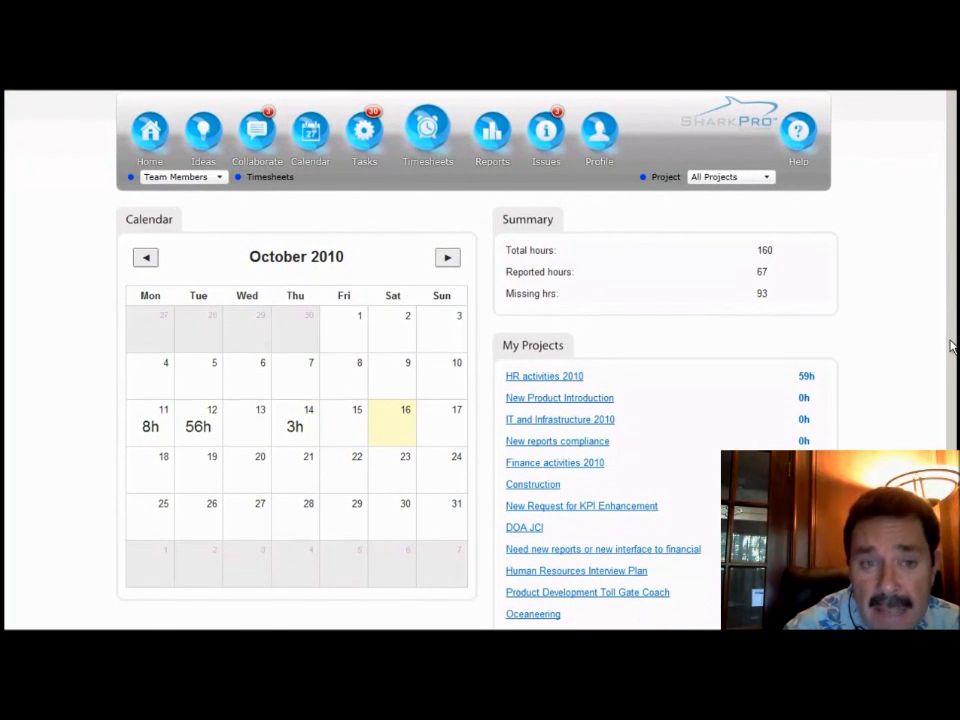
pyautogui.scroll(-5, 952, 345)
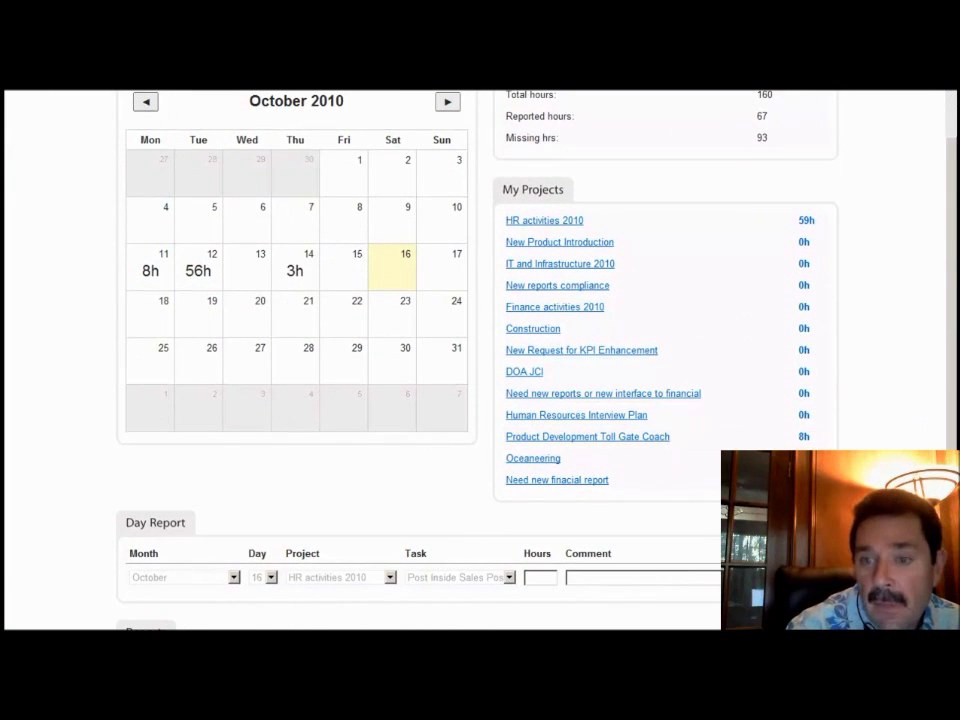
pyautogui.scroll(-5, 951, 281)
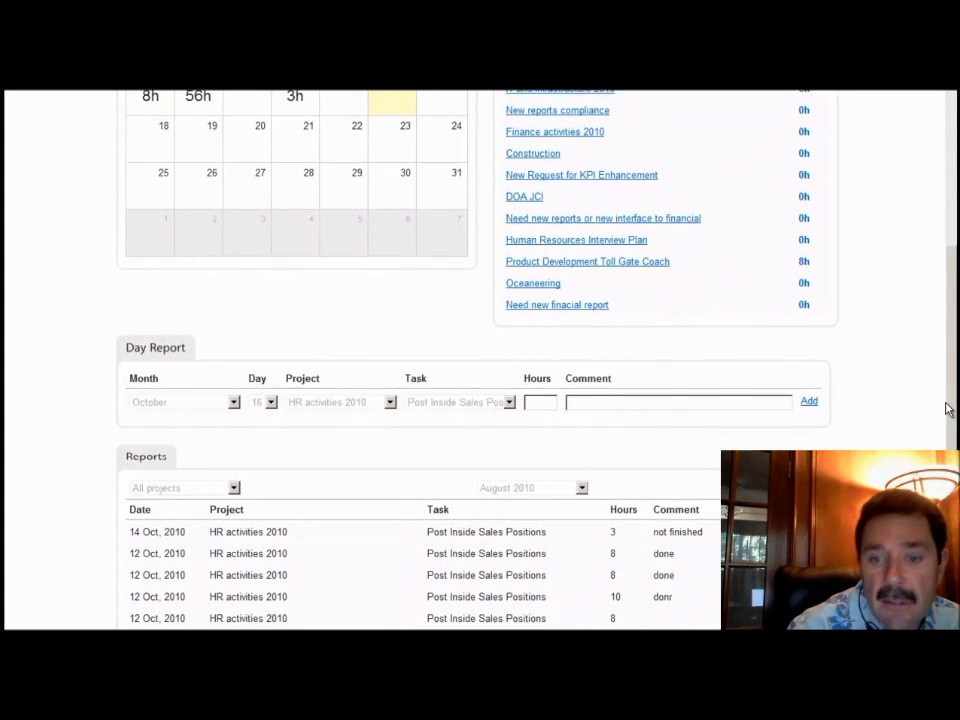
pyautogui.scroll(-2, 946, 420)
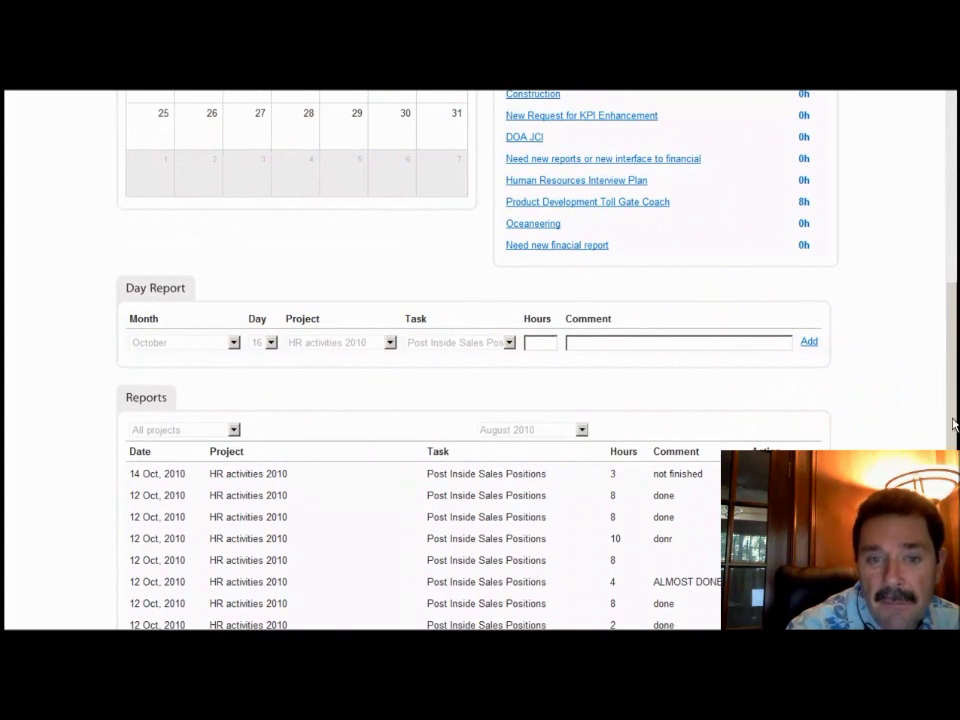
pyautogui.scroll(3, 952, 400)
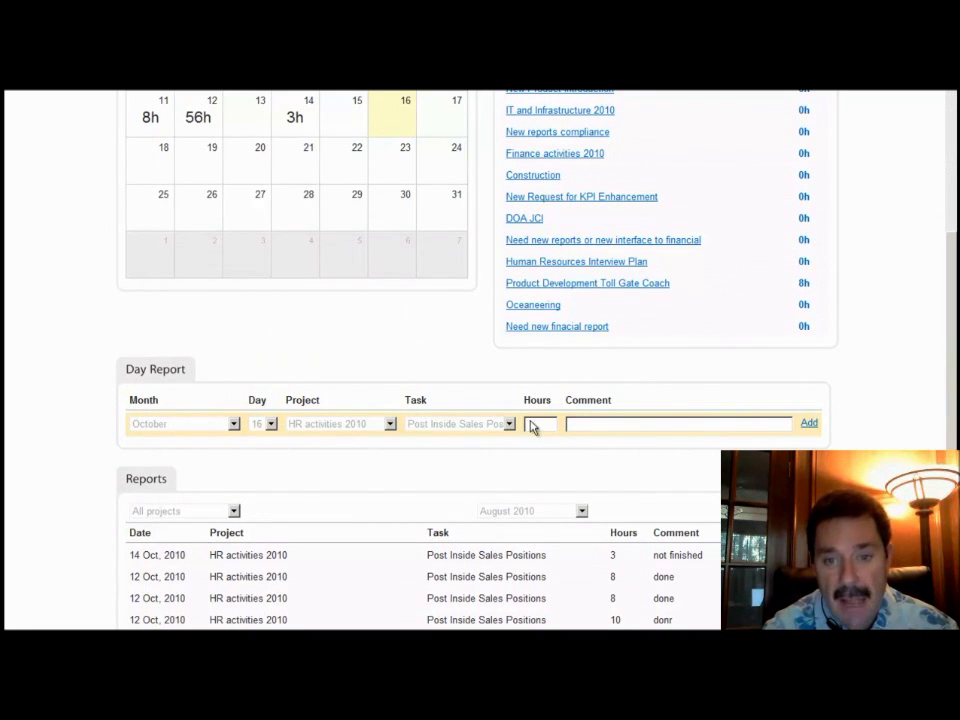
# - Add a Day Report entry of 5h with the comment "almost done" for Post Inside Sales Positions on October 16, and check the timesheet calendar
pyautogui.click(542, 423)
pyautogui.write('5h')
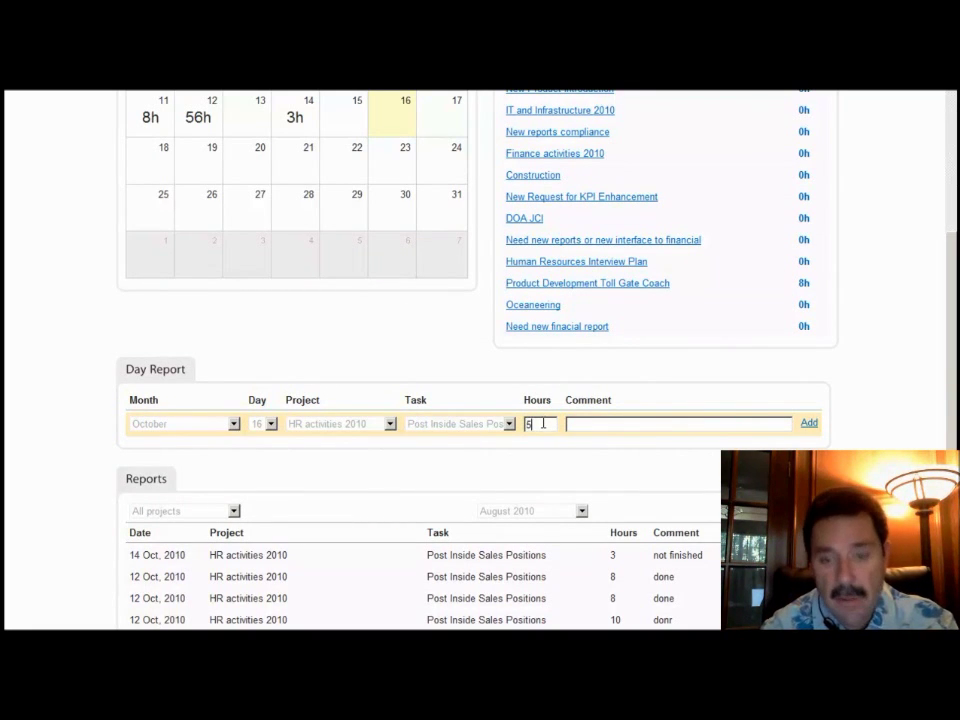
pyautogui.click(591, 428)
pyautogui.write('almn')
pyautogui.press('BackSpace')
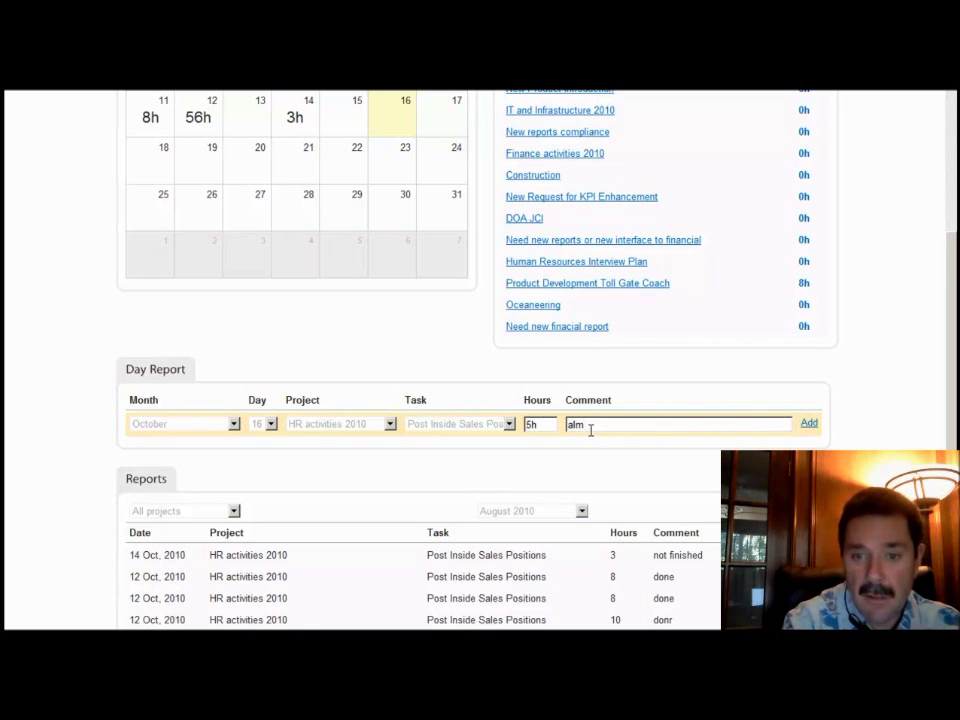
pyautogui.write('ost done')
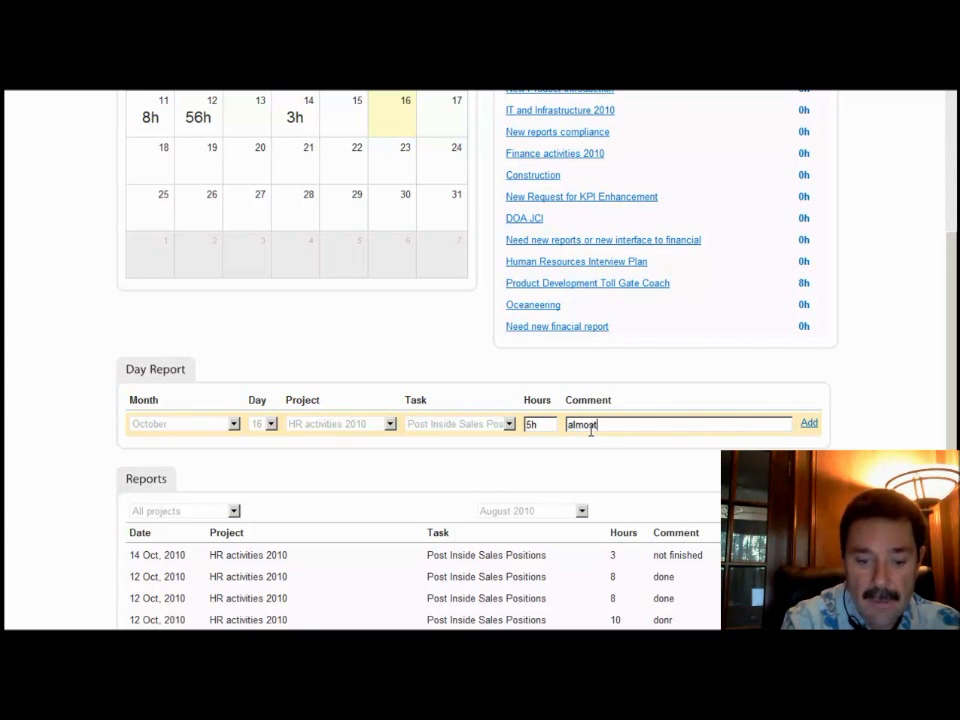
pyautogui.click(810, 425)
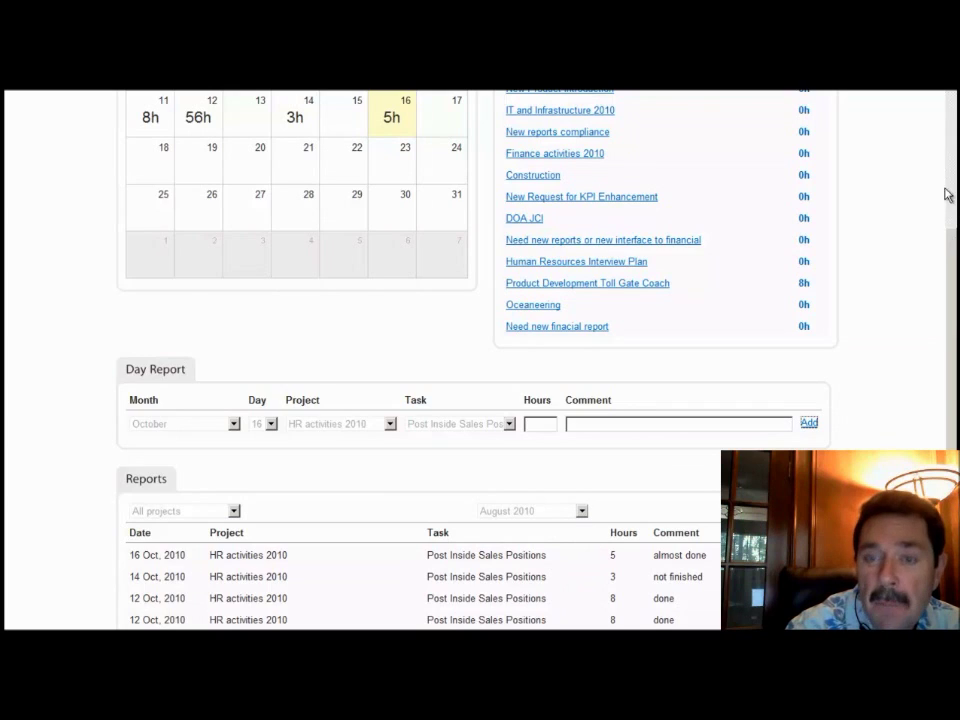
pyautogui.scroll(5, 945, 195)
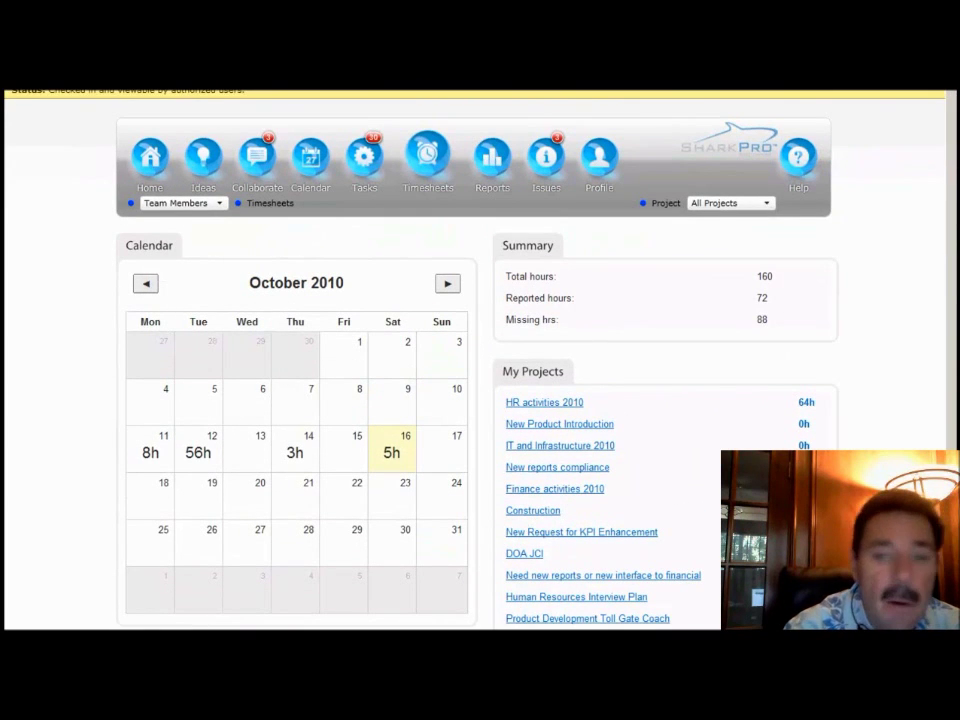
# - Open the Calendar schedule, view the assignment details of the "Post Inside Sales Positions" task, and return without saving
pyautogui.click(310, 145)
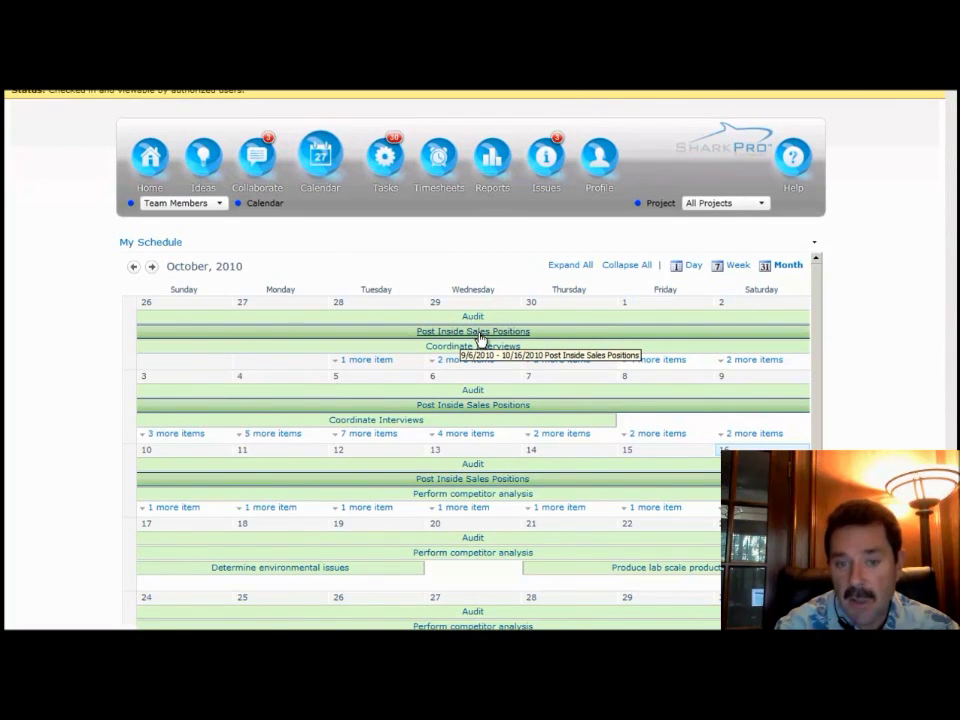
pyautogui.click(479, 334)
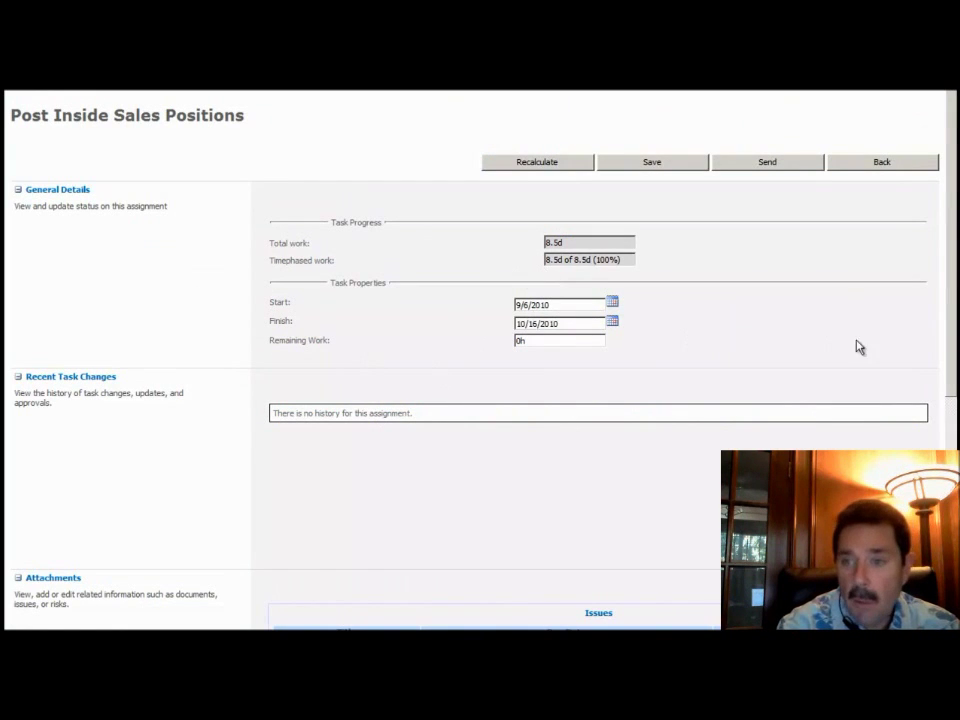
pyautogui.moveTo(951, 327); pyautogui.dragTo(943, 231)
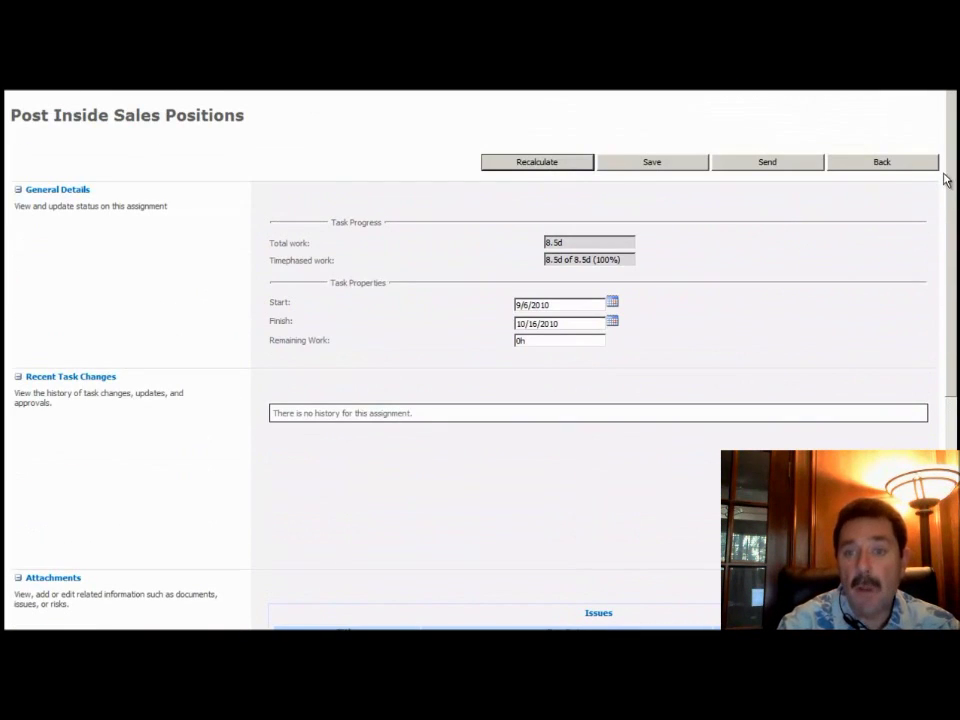
pyautogui.click(875, 166)
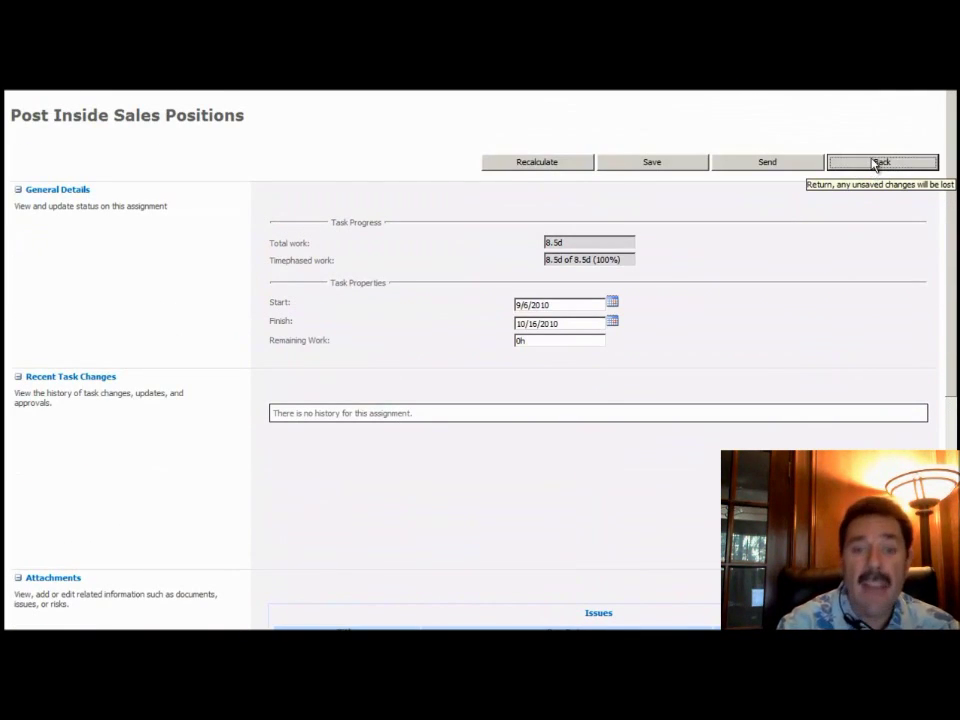